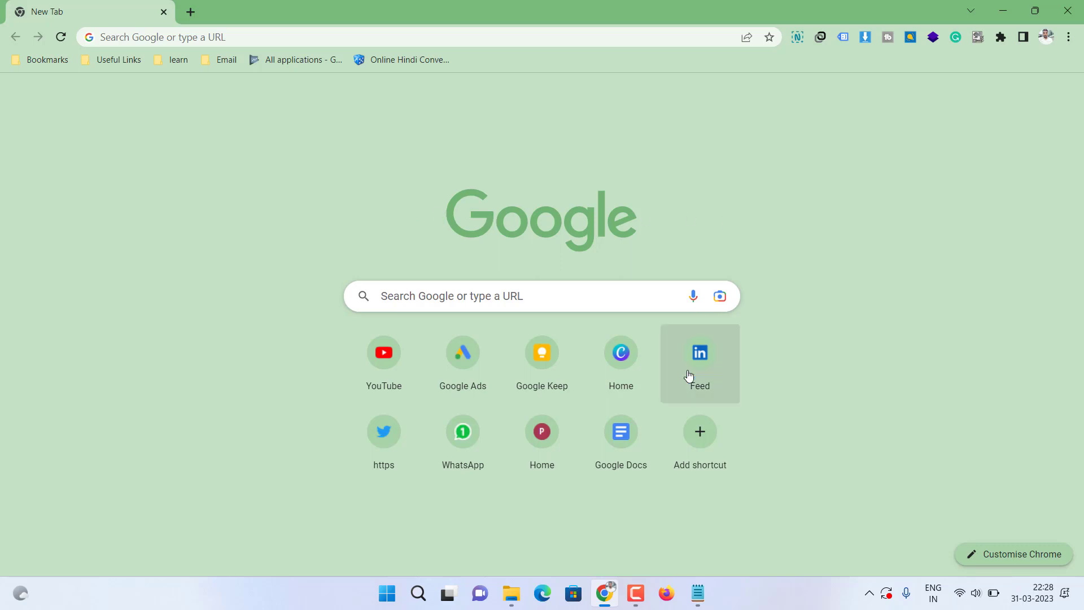
- Switch to Notepad and review the Merchant Center checklist, starting with the Business Information line
{"action": "left_click", "coordinate": [697, 597]}
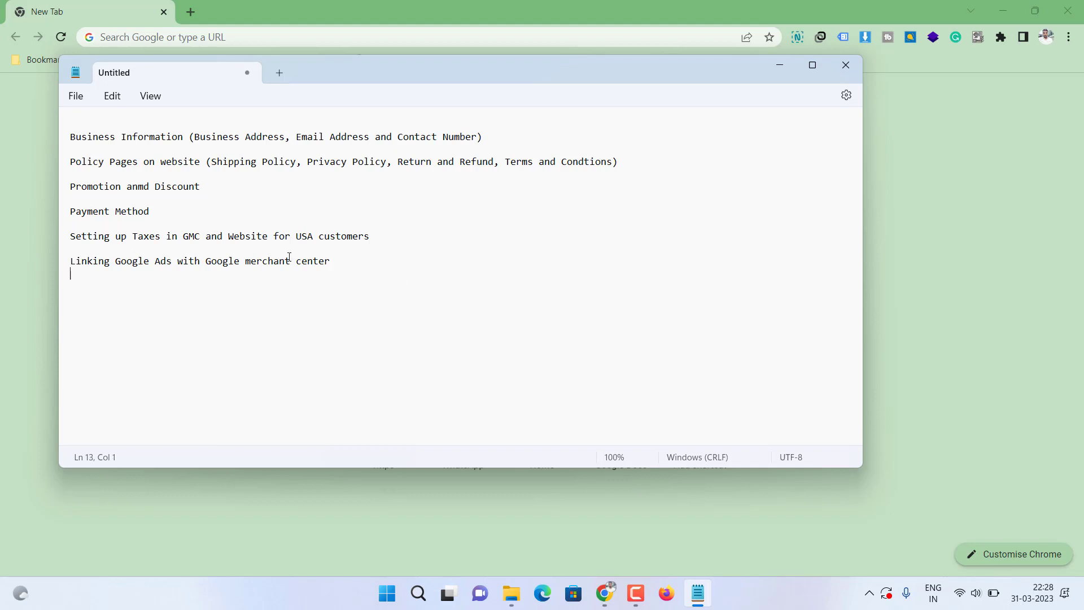
{"action": "left_click_drag", "start_coordinate": [487, 137], "coordinate": [70, 137]}
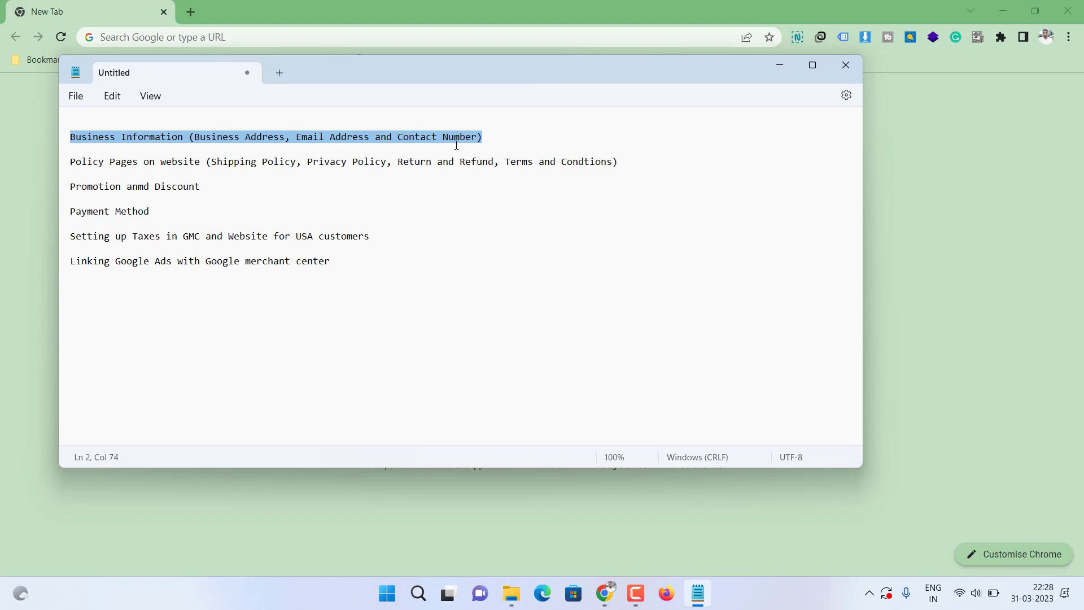
{"action": "left_click", "coordinate": [495, 142]}
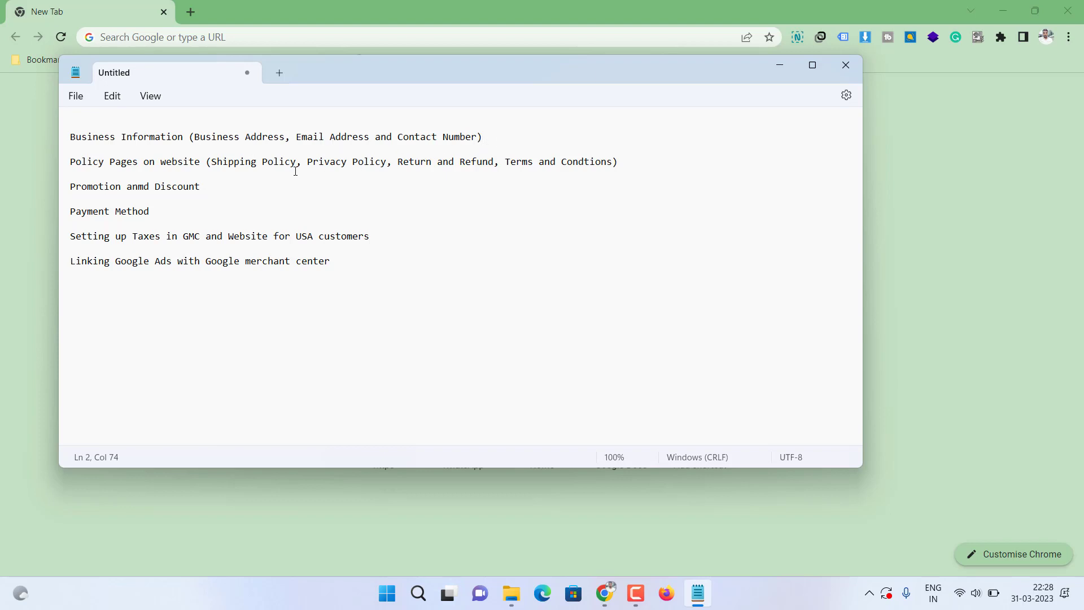
{"action": "left_click", "coordinate": [350, 273]}
- Switch to Chrome, search Google for "google merchant center" and open the "Merchant Center - for Retail" result in a separate tab
{"action": "left_click", "coordinate": [188, 38]}
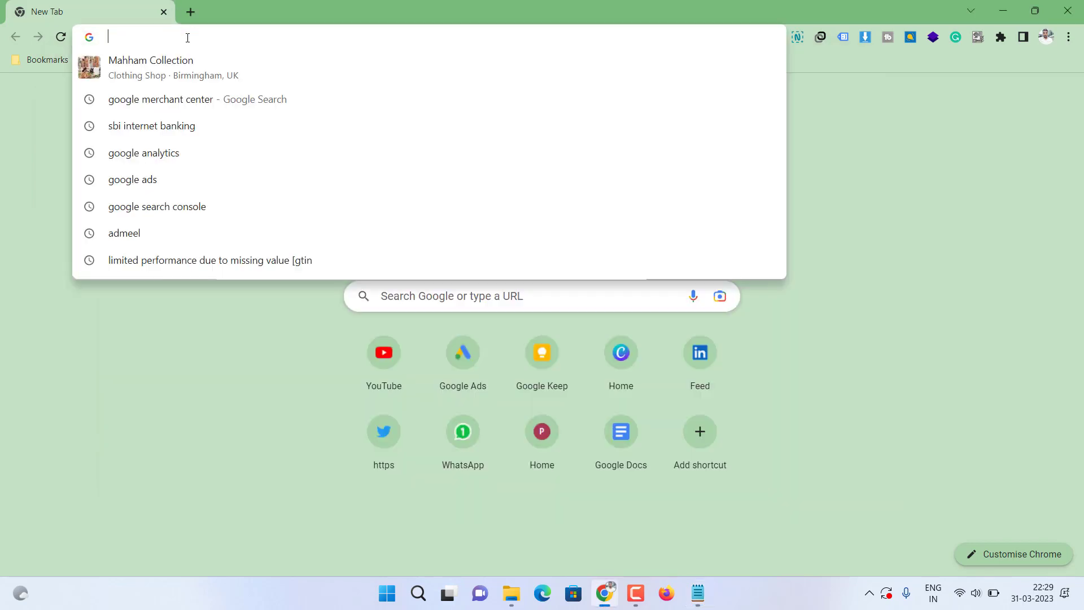
{"action": "type", "text": "google merchant center"}
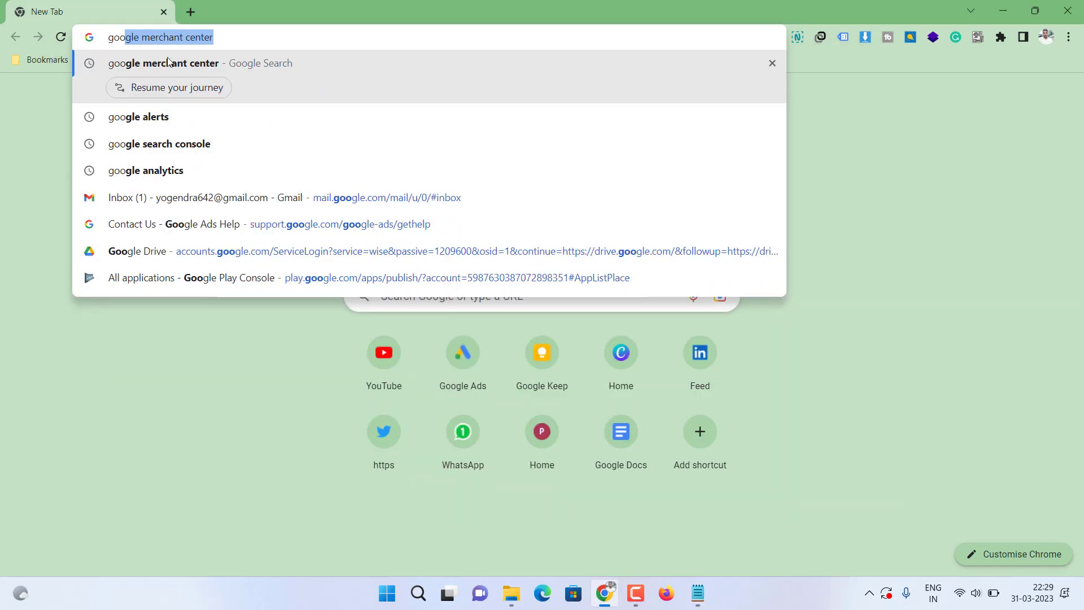
{"action": "left_click", "coordinate": [161, 70]}
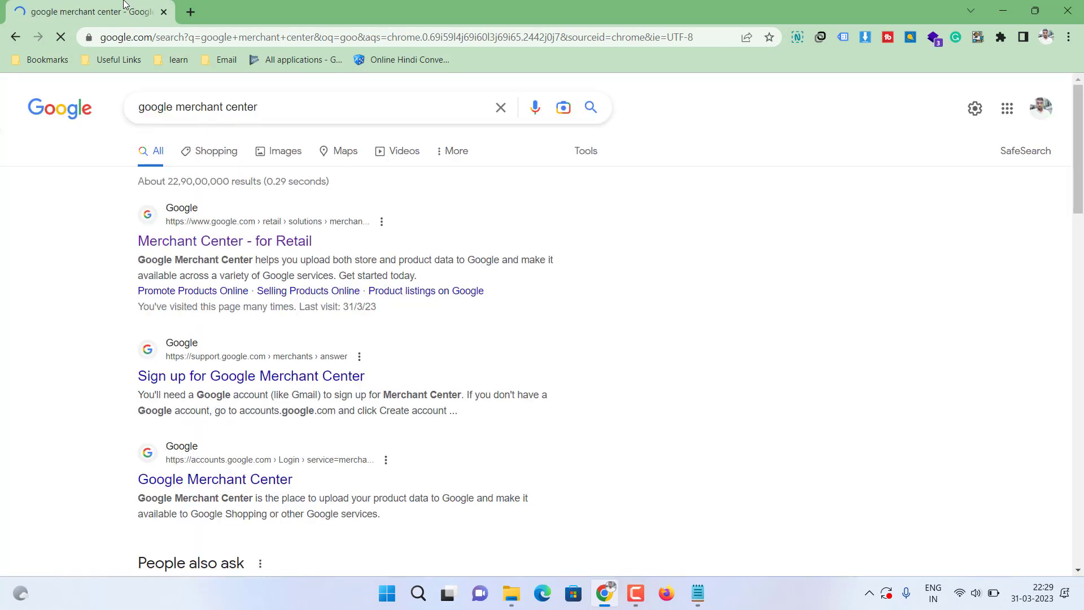
{"action": "left_click", "coordinate": [169, 240]}
{"action": "left_click", "coordinate": [141, 12]}
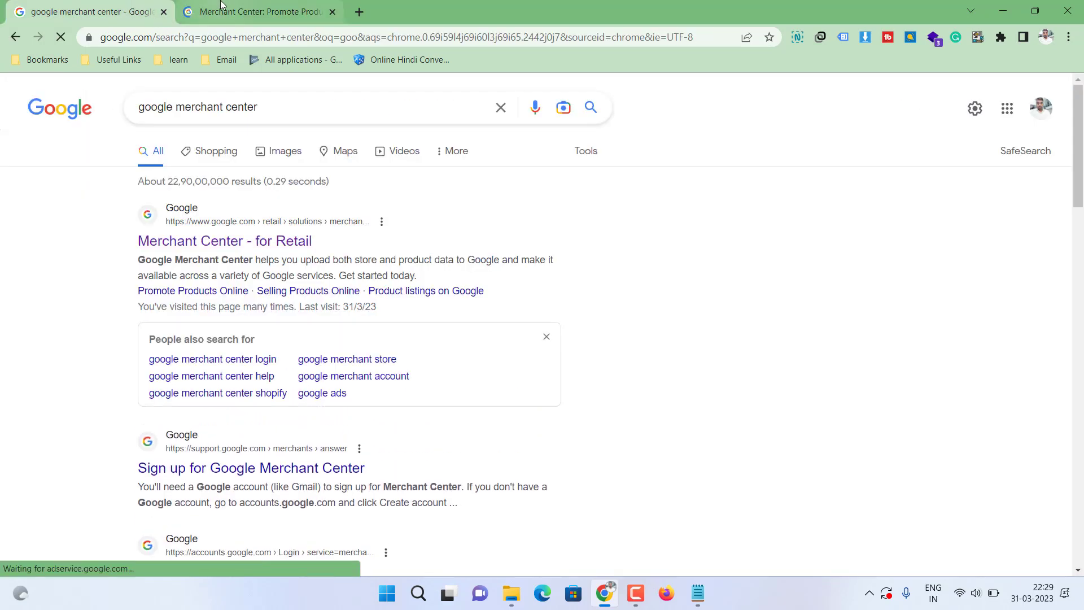
{"action": "left_click", "coordinate": [220, 6]}
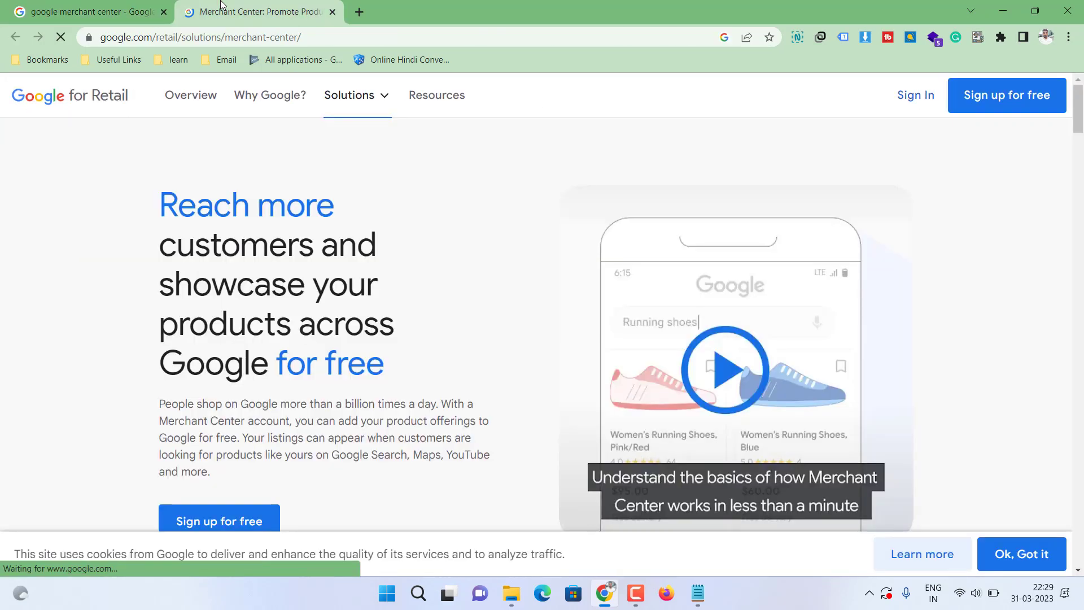
- Sign in to Merchant Center, close the Google for Retail page and switch to the serverblink.com account
{"action": "left_click", "coordinate": [915, 103]}
{"action": "left_click", "coordinate": [915, 204]}
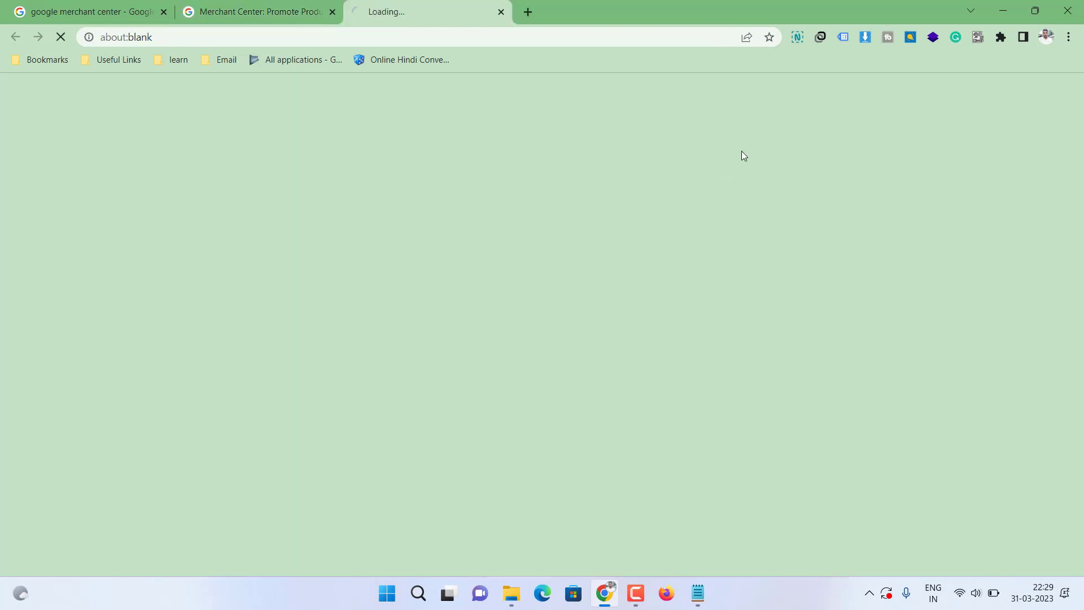
{"action": "left_click", "coordinate": [316, 13]}
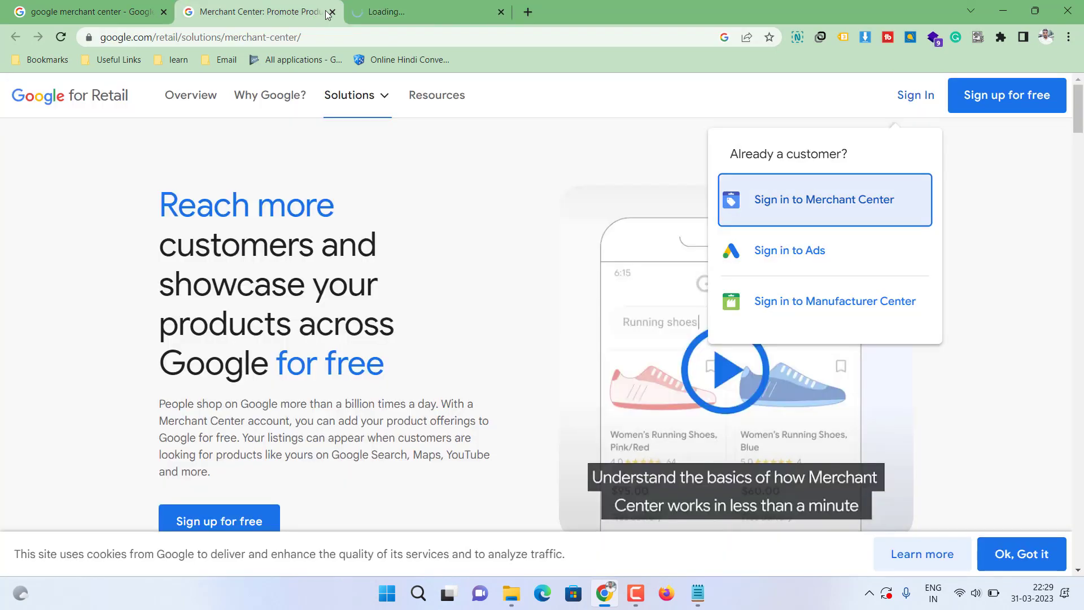
{"action": "left_click", "coordinate": [332, 12]}
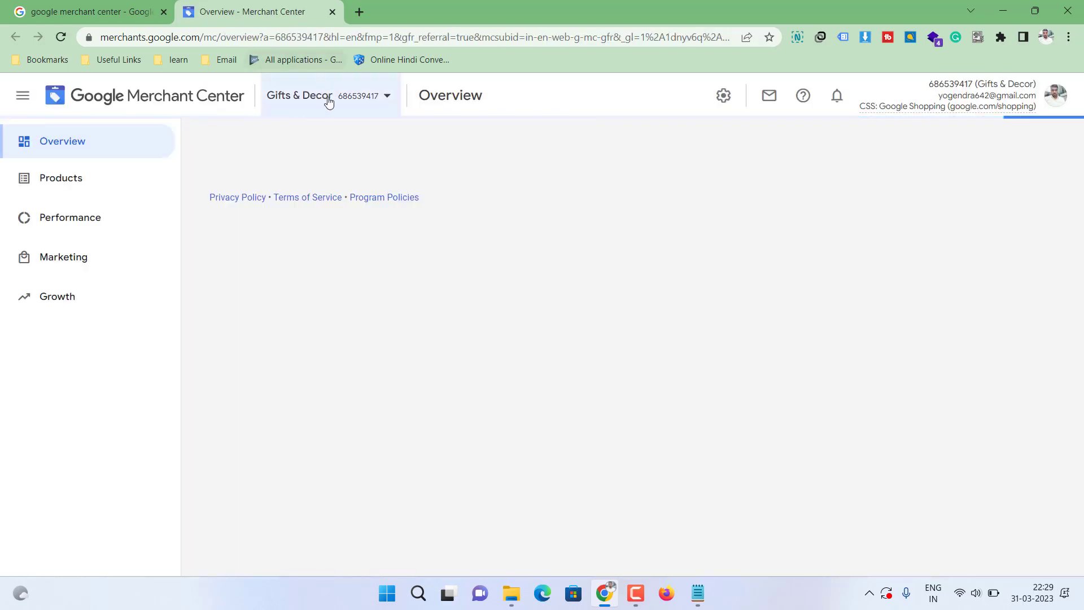
{"action": "left_click", "coordinate": [330, 103]}
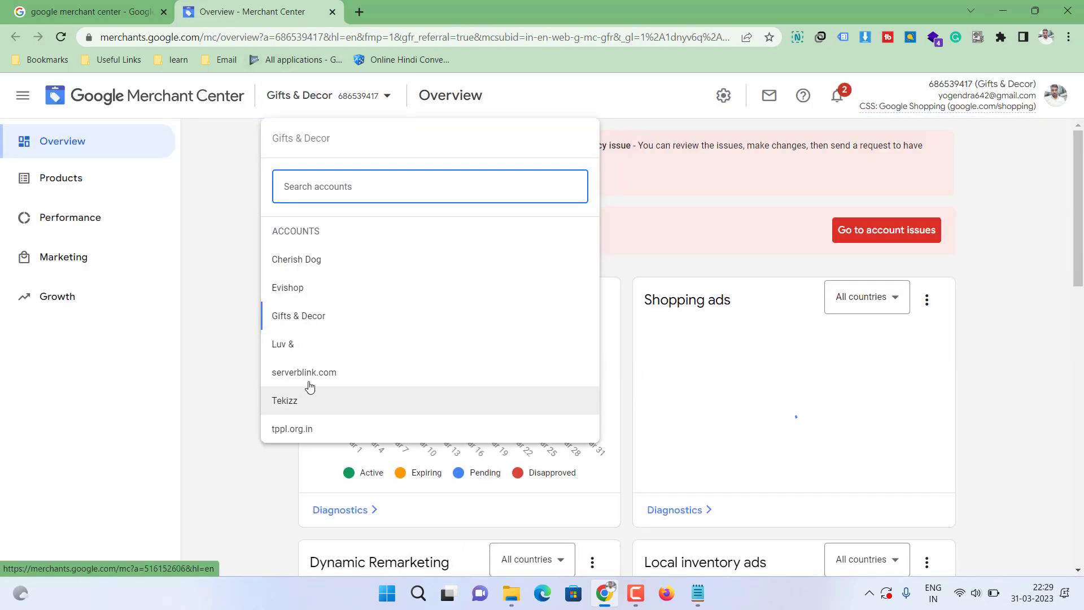
{"action": "left_click", "coordinate": [310, 352]}
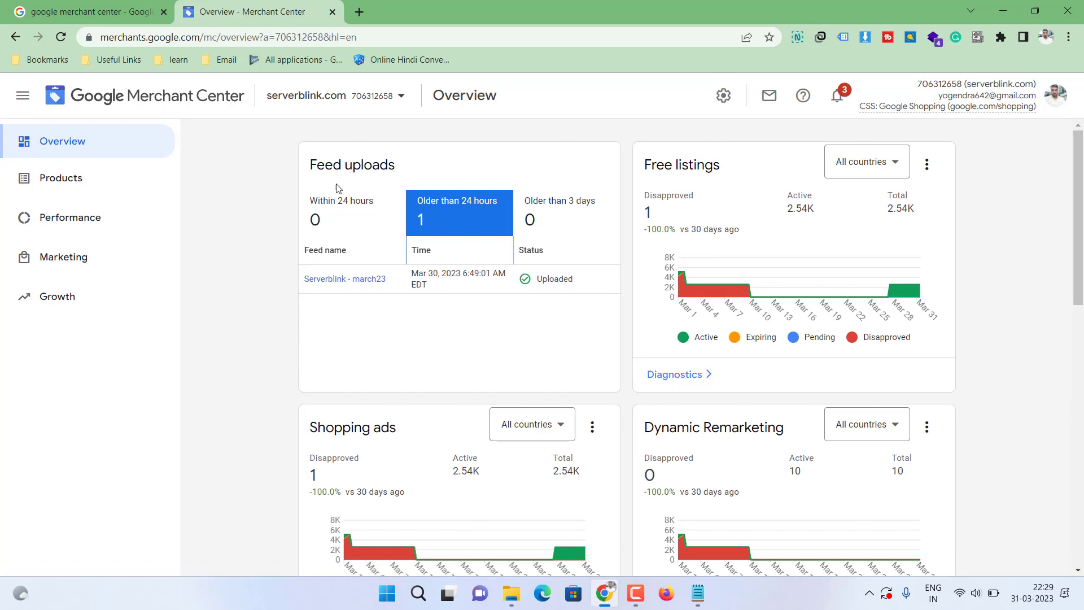
- Open the serverblink.com store website in a new browser tab
{"action": "left_click", "coordinate": [359, 12]}
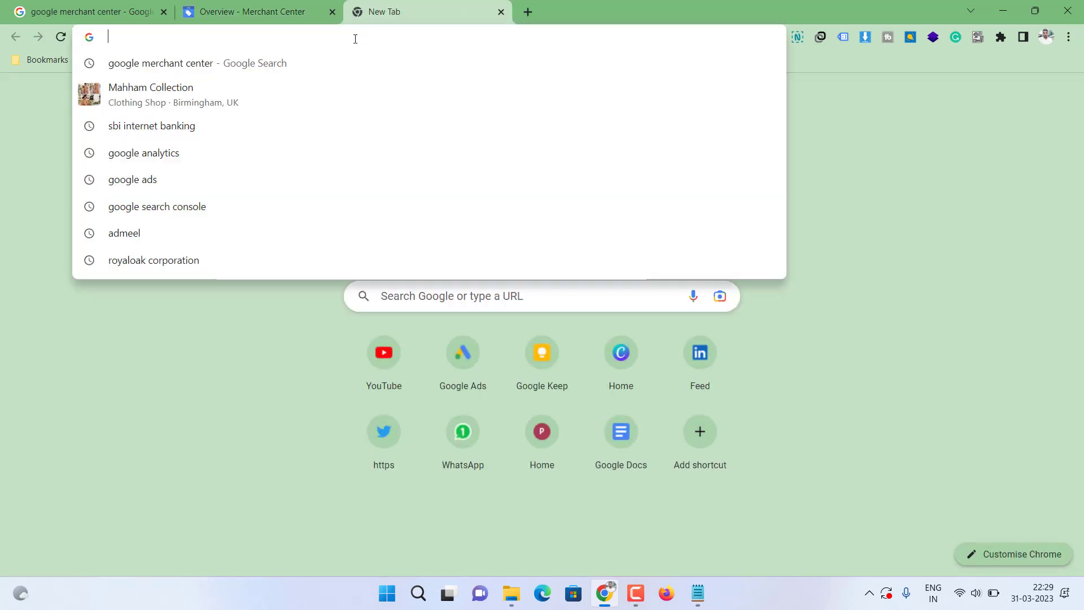
{"action": "type", "text": "server"}
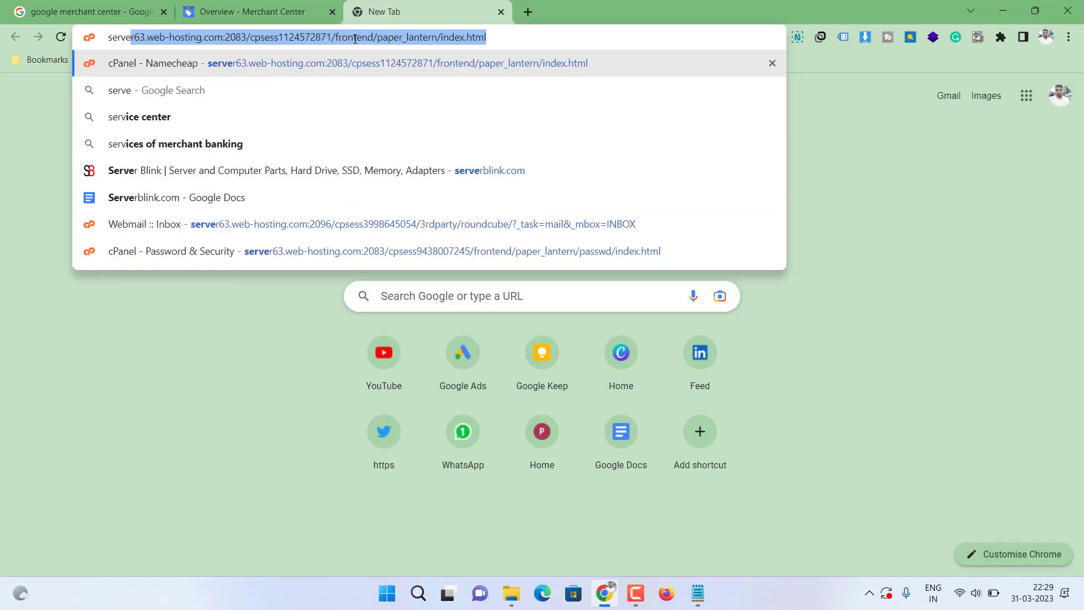
{"action": "type", "text": "blink"}
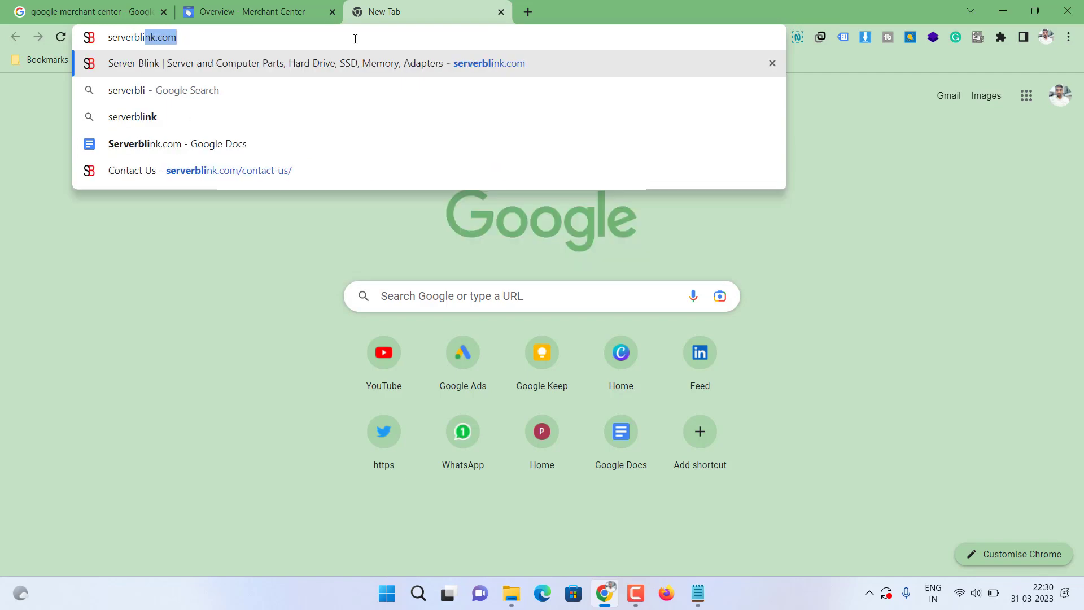
{"action": "key", "text": "Return"}
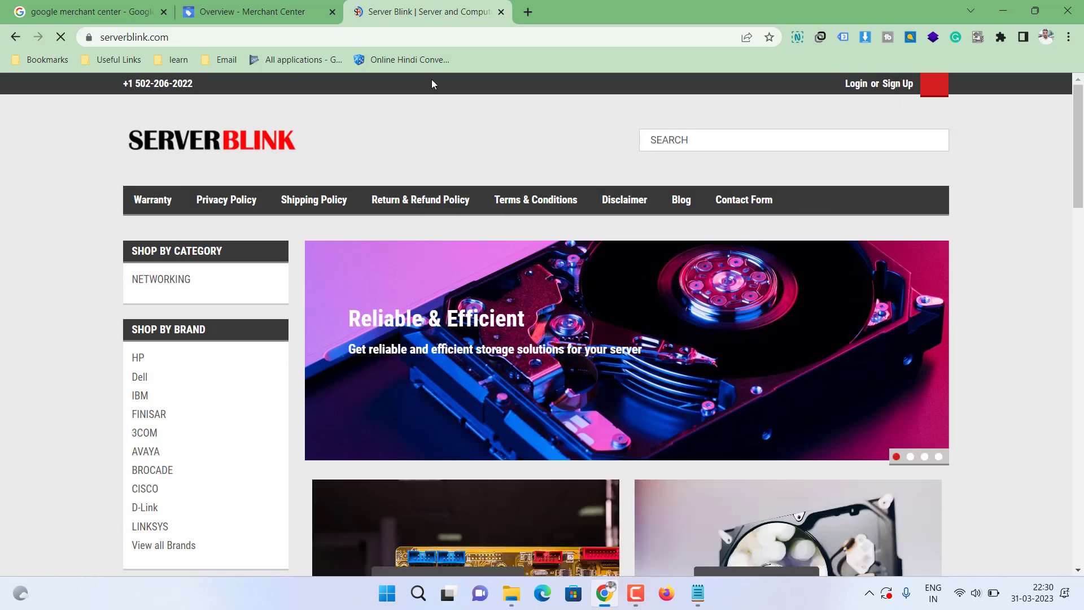
- Examine the Contact Us details in the store's footer, covering business address, phone number, email and hours of operations
{"action": "scroll", "coordinate": [435, 265], "scroll_direction": "down", "scroll_amount": 5}
{"action": "scroll", "coordinate": [439, 264], "scroll_direction": "down", "scroll_amount": 10}
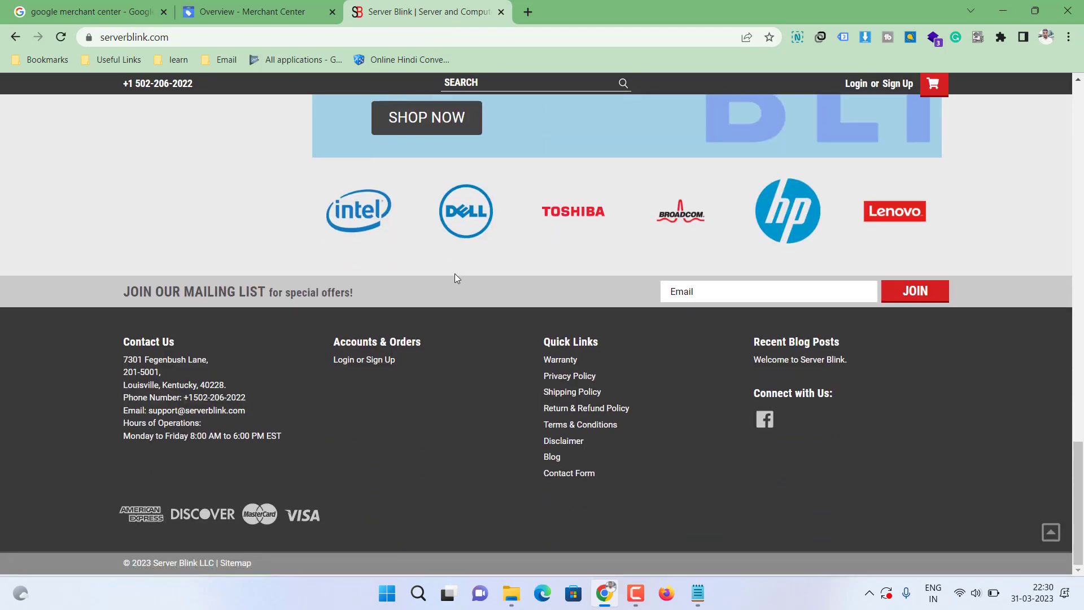
{"action": "left_click_drag", "start_coordinate": [281, 436], "coordinate": [98, 374]}
{"action": "left_click", "coordinate": [92, 358]}
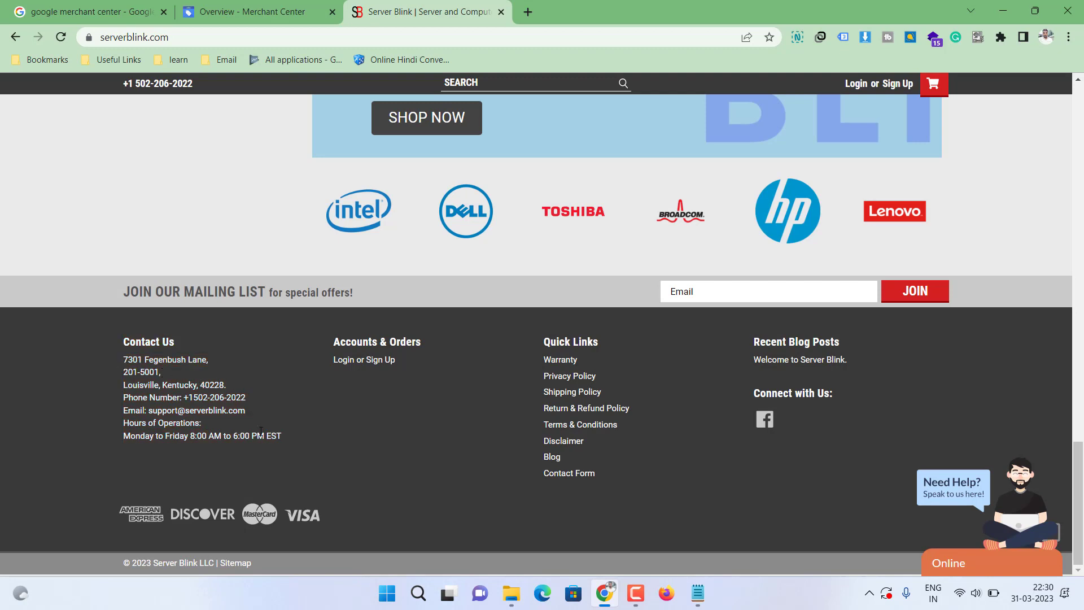
{"action": "left_click_drag", "start_coordinate": [220, 427], "coordinate": [121, 366]}
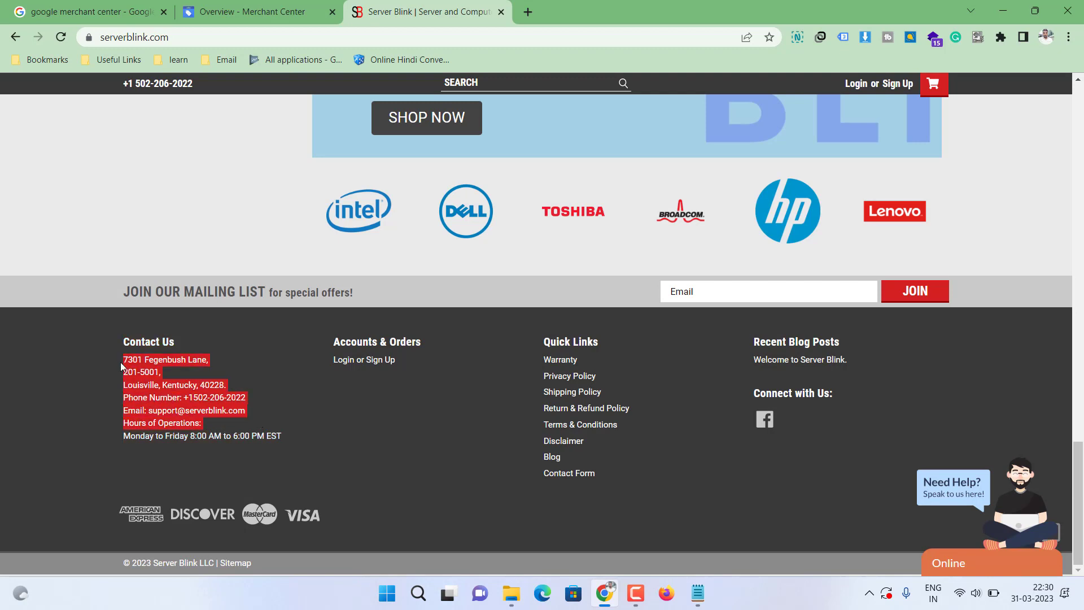
{"action": "left_click", "coordinate": [122, 364]}
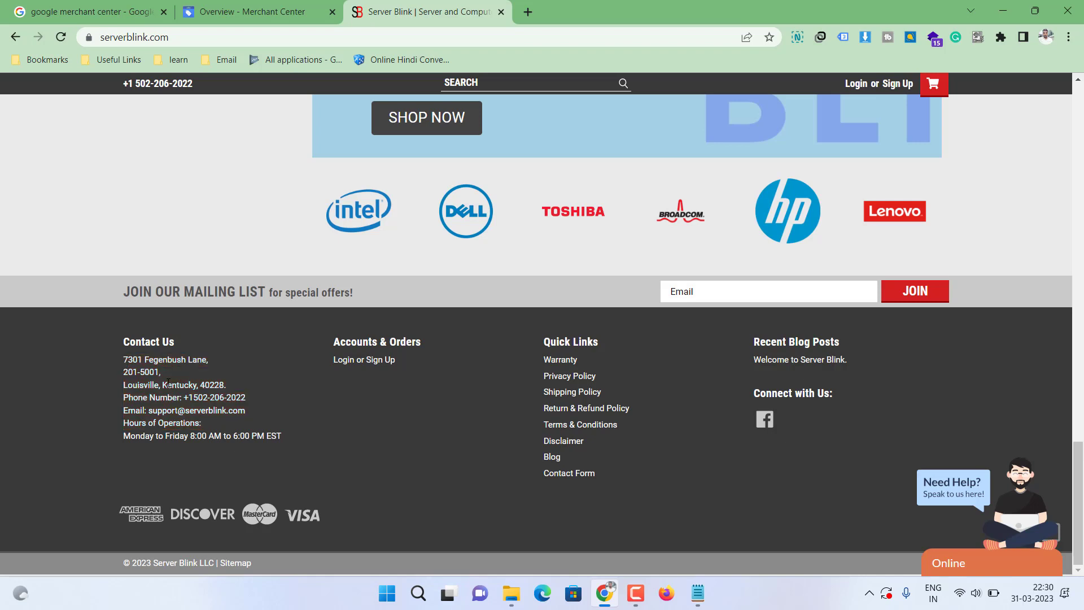
{"action": "left_click_drag", "start_coordinate": [215, 429], "coordinate": [121, 361]}
{"action": "left_click", "coordinate": [110, 376]}
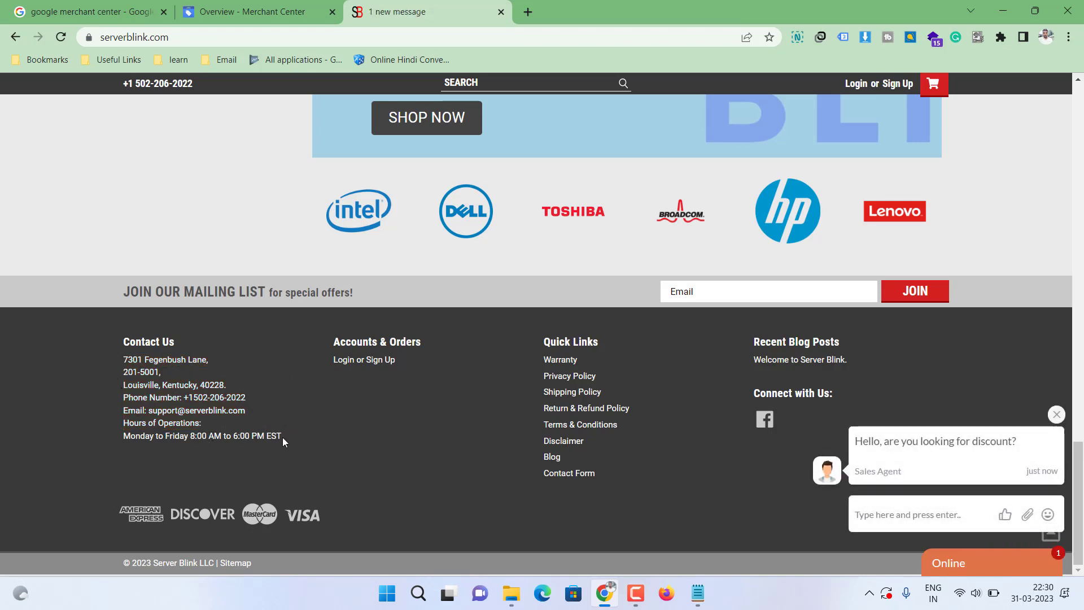
{"action": "left_click_drag", "start_coordinate": [291, 447], "coordinate": [105, 346]}
{"action": "left_click", "coordinate": [104, 347]}
- Return to the Notepad checklist and review the Business Information and Policy Pages on website lines
{"action": "left_click", "coordinate": [697, 593]}
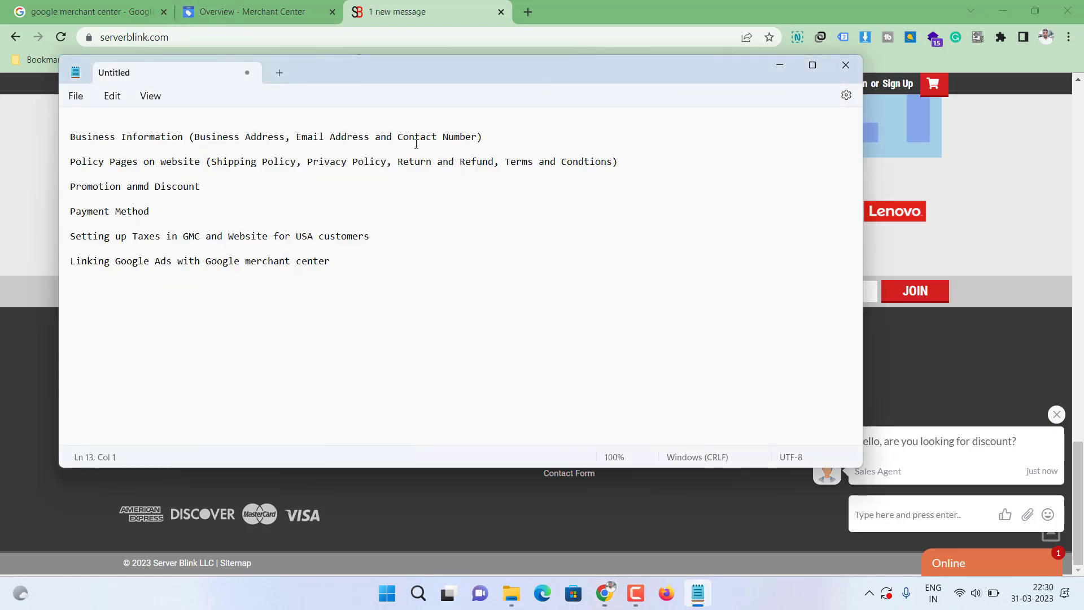
{"action": "left_click", "coordinate": [485, 137]}
{"action": "left_click_drag", "start_coordinate": [485, 137], "coordinate": [58, 138]}
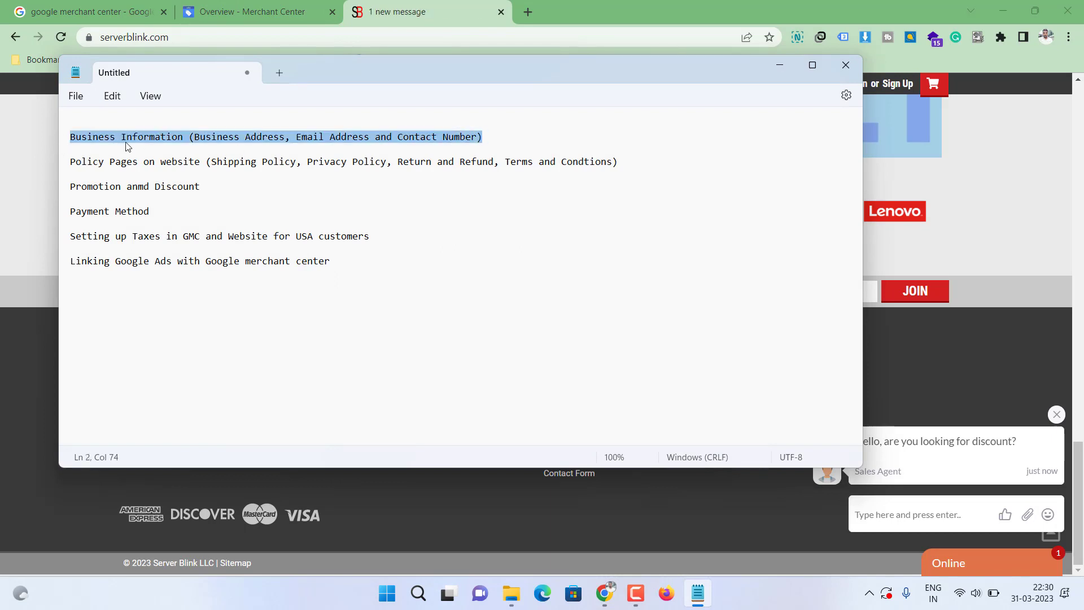
{"action": "left_click", "coordinate": [499, 141]}
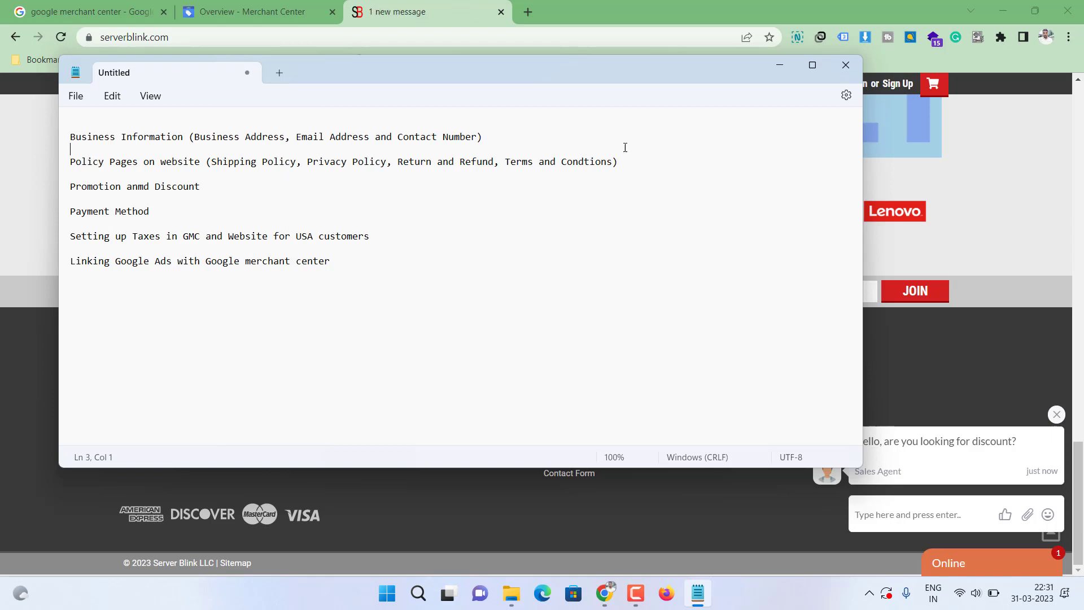
{"action": "left_click_drag", "start_coordinate": [620, 162], "coordinate": [179, 162]}
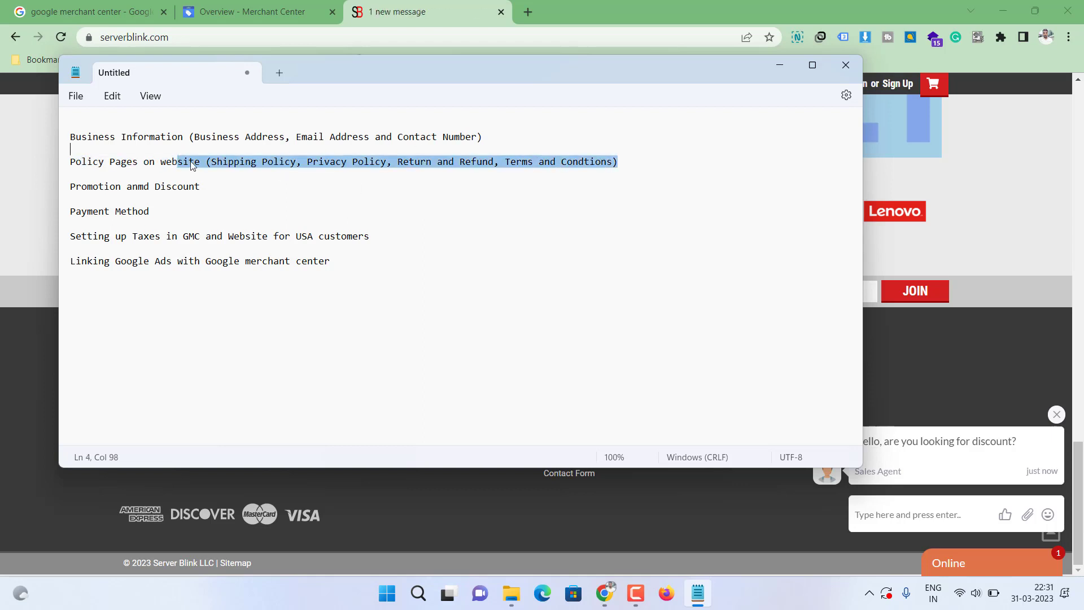
{"action": "left_click", "coordinate": [218, 165]}
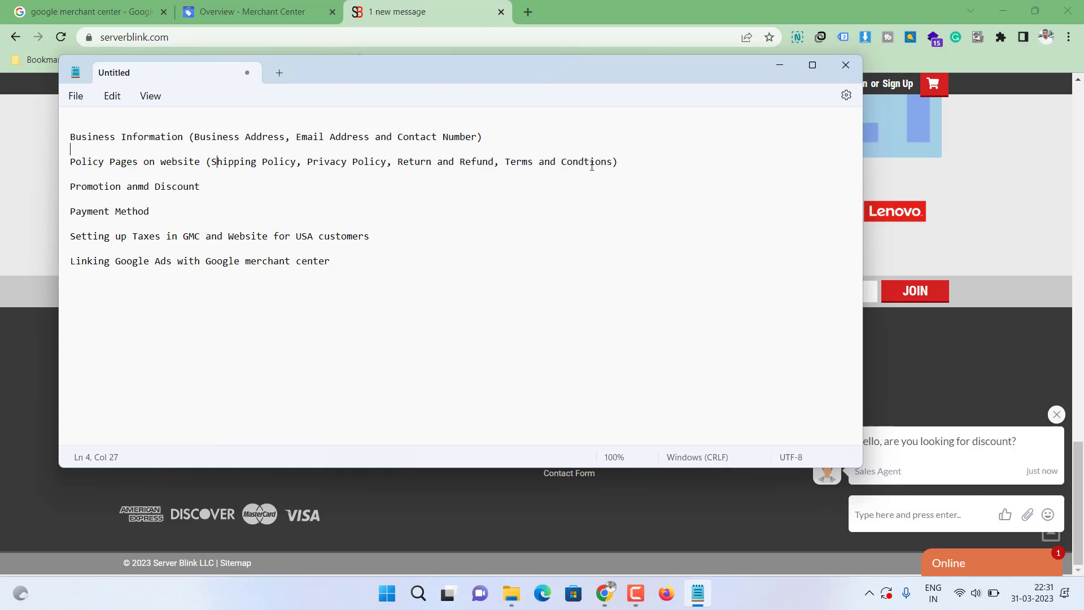
{"action": "left_click", "coordinate": [616, 162]}
- Return to Merchant Center in Chrome and open the Shipping and returns settings for serverblink.com
{"action": "left_click", "coordinate": [420, 8]}
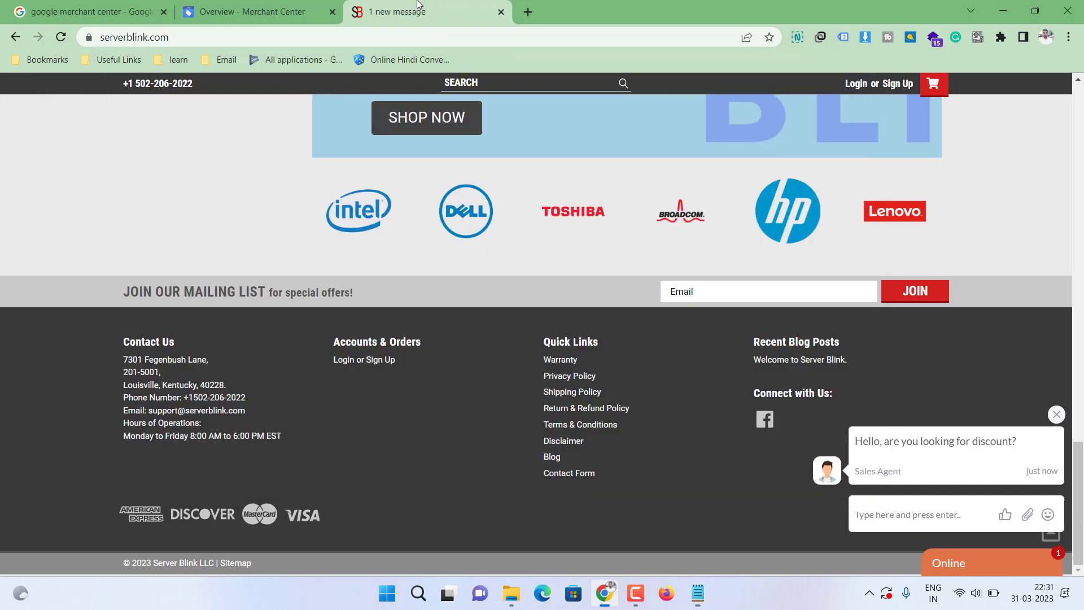
{"action": "left_click", "coordinate": [288, 11]}
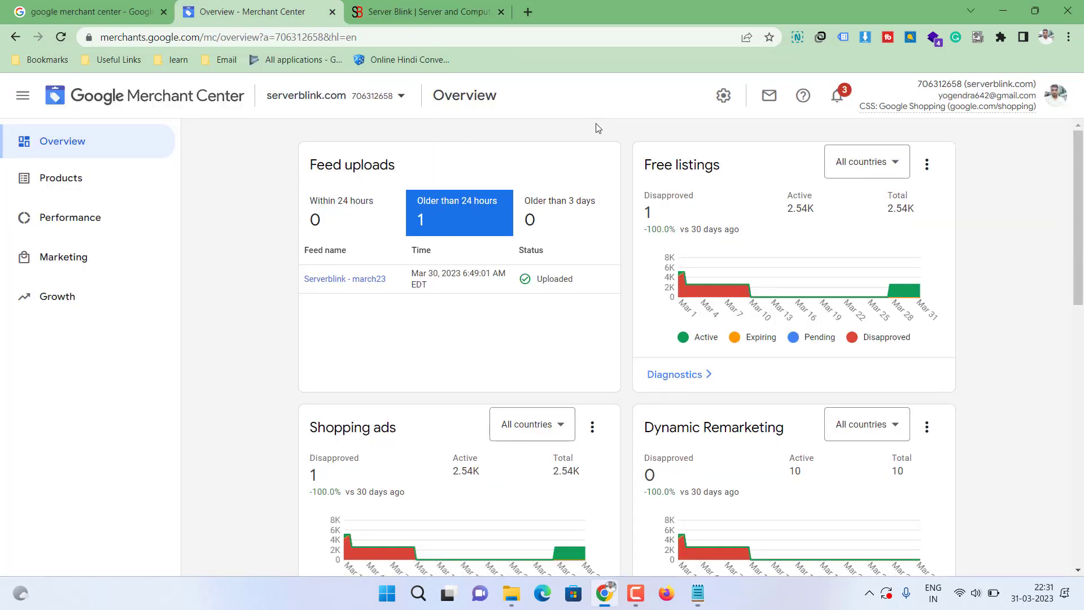
{"action": "left_click", "coordinate": [719, 102]}
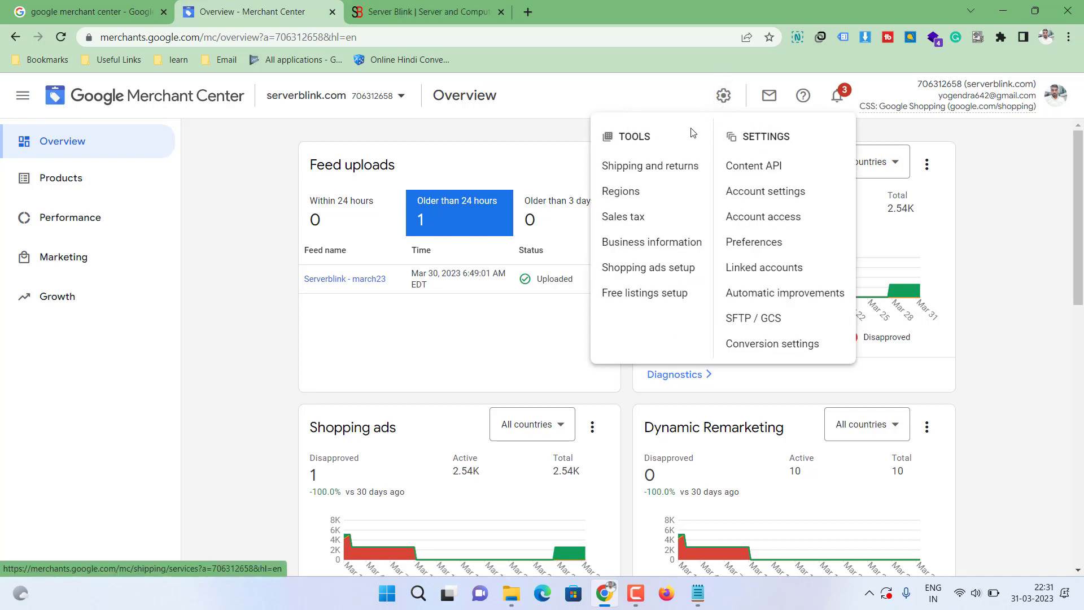
{"action": "left_click", "coordinate": [656, 166]}
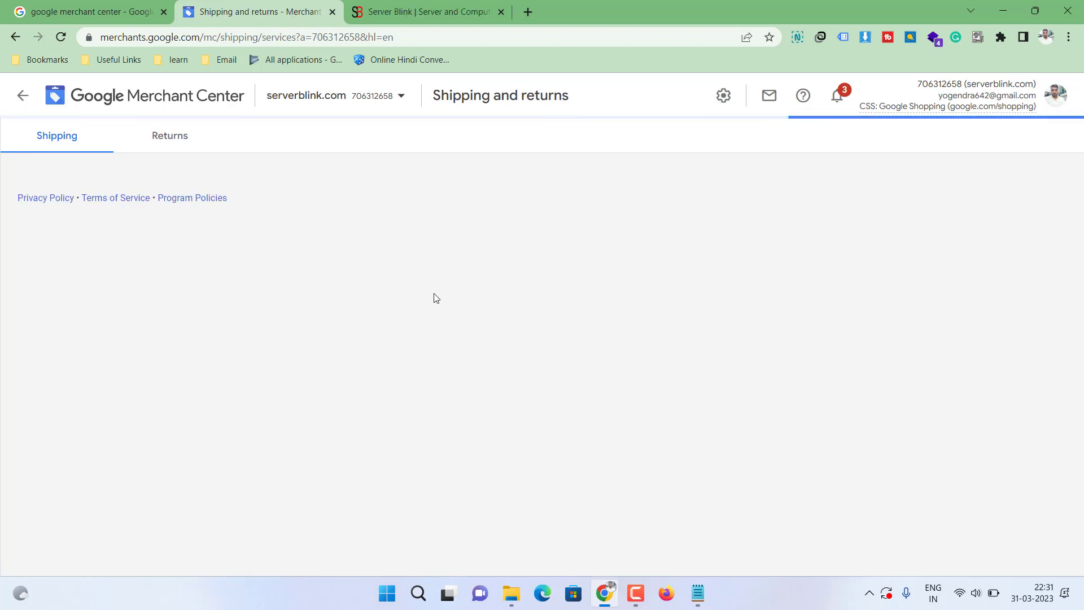
- Open the store's Shipping Policy page from its footer links in a separate browser tab
{"action": "left_click", "coordinate": [410, 11]}
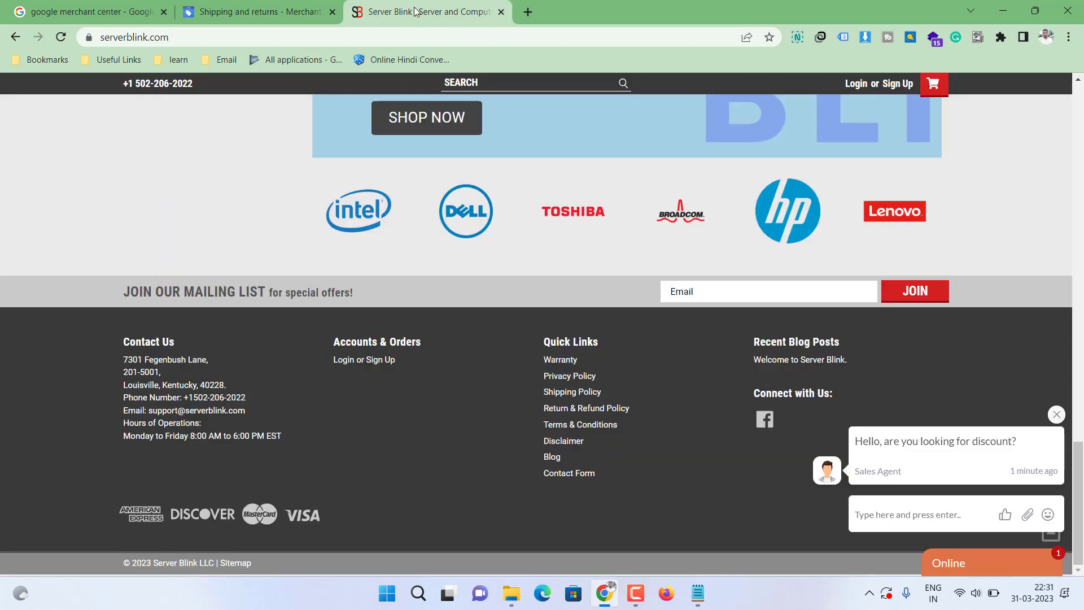
{"action": "right_click", "coordinate": [551, 393]}
{"action": "left_click", "coordinate": [593, 402]}
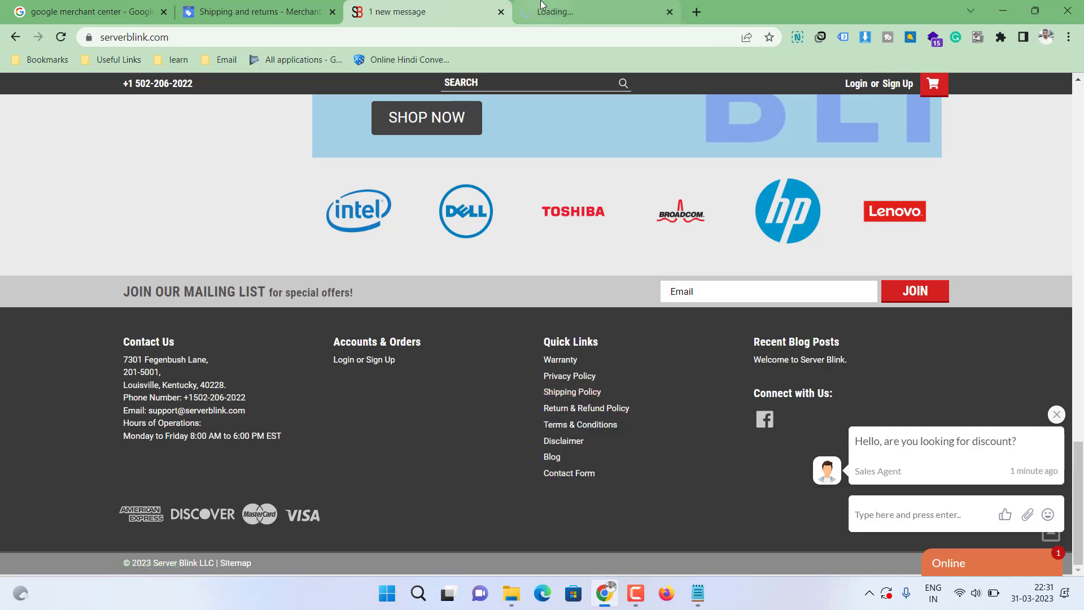
{"action": "left_click", "coordinate": [541, 4]}
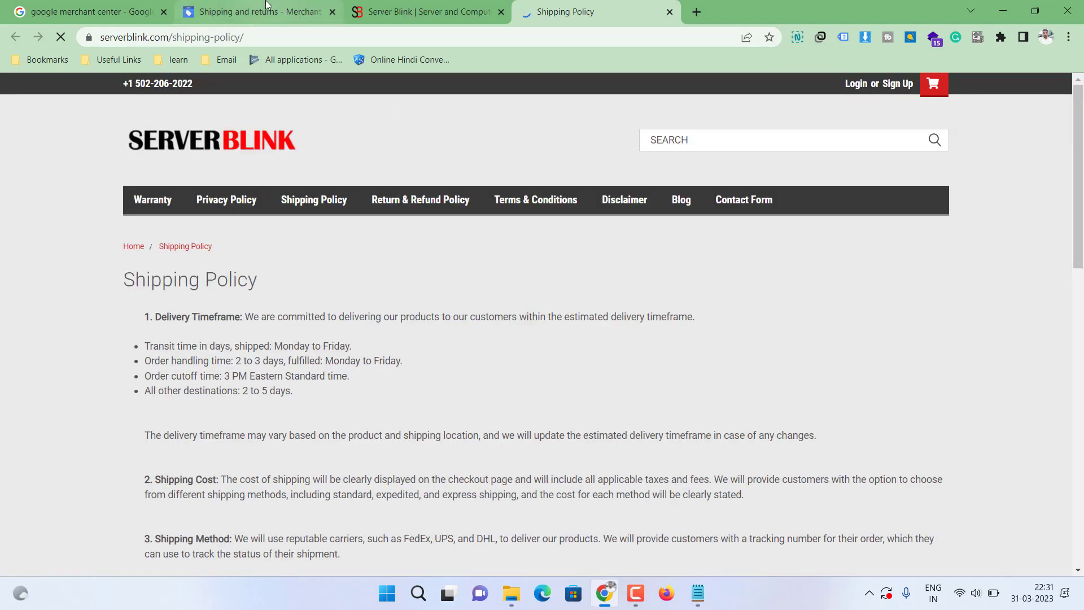
- Open the Flat Rate shipping service in Merchant Center and review its customer shipping cost
{"action": "left_click", "coordinate": [265, 4]}
{"action": "scroll", "coordinate": [394, 395], "scroll_direction": "down", "scroll_amount": 5}
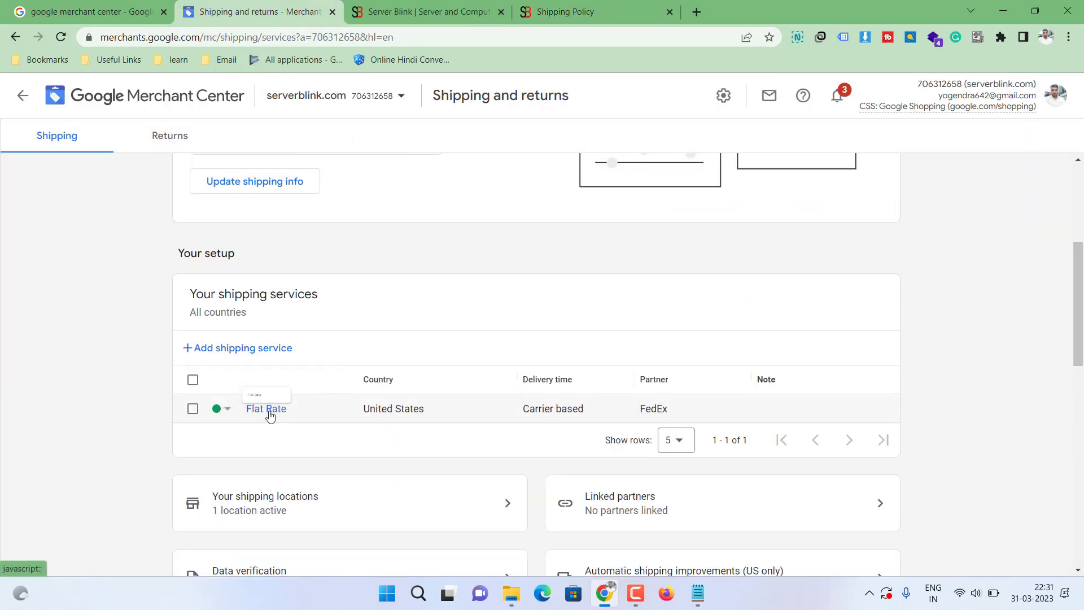
{"action": "left_click", "coordinate": [270, 409]}
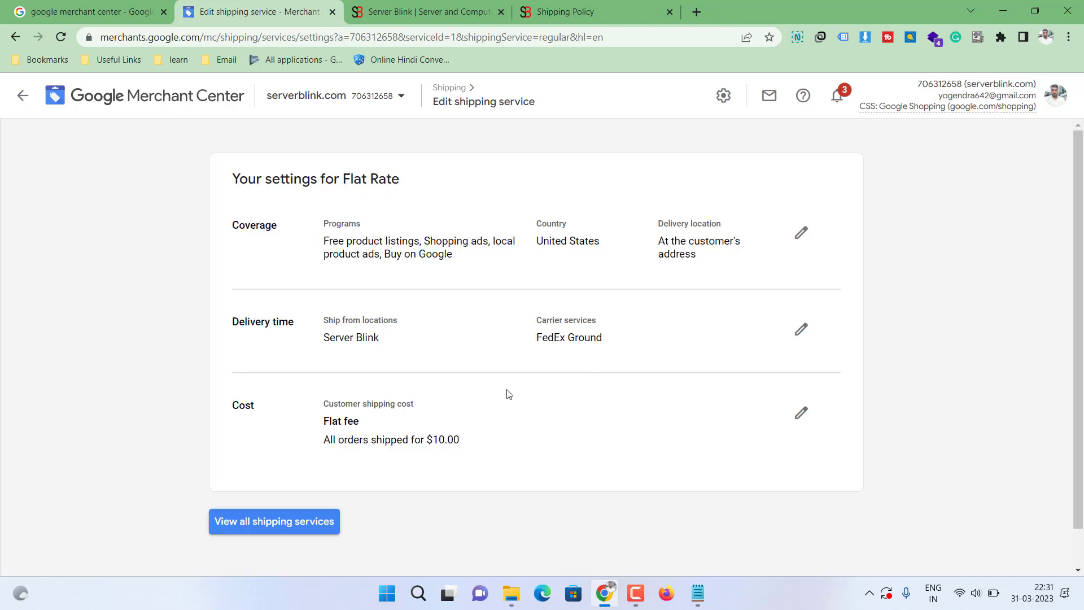
{"action": "left_click_drag", "start_coordinate": [486, 448], "coordinate": [305, 457]}
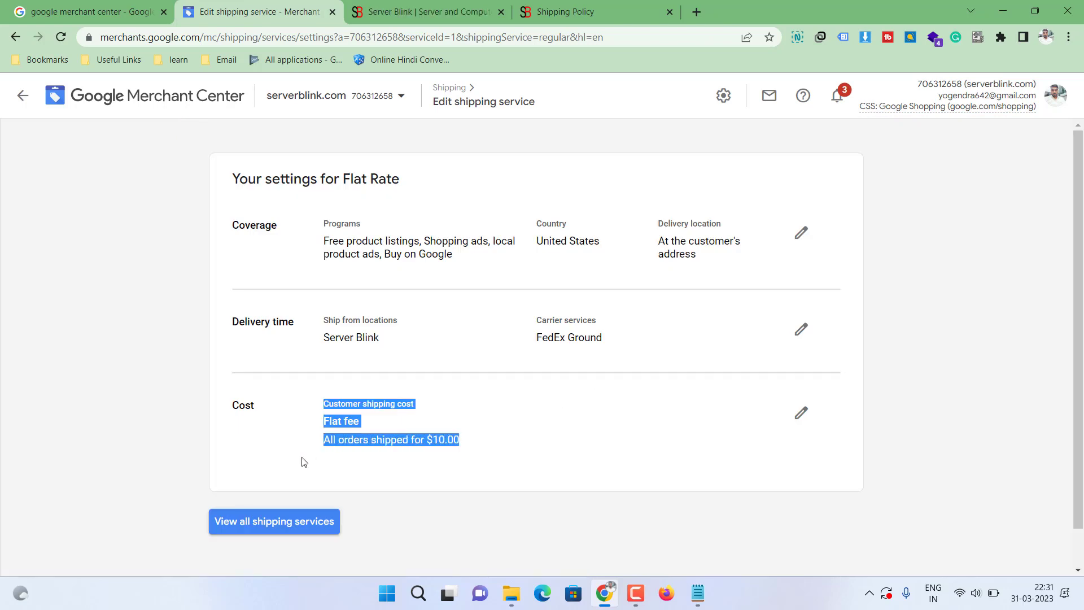
{"action": "left_click", "coordinate": [308, 457]}
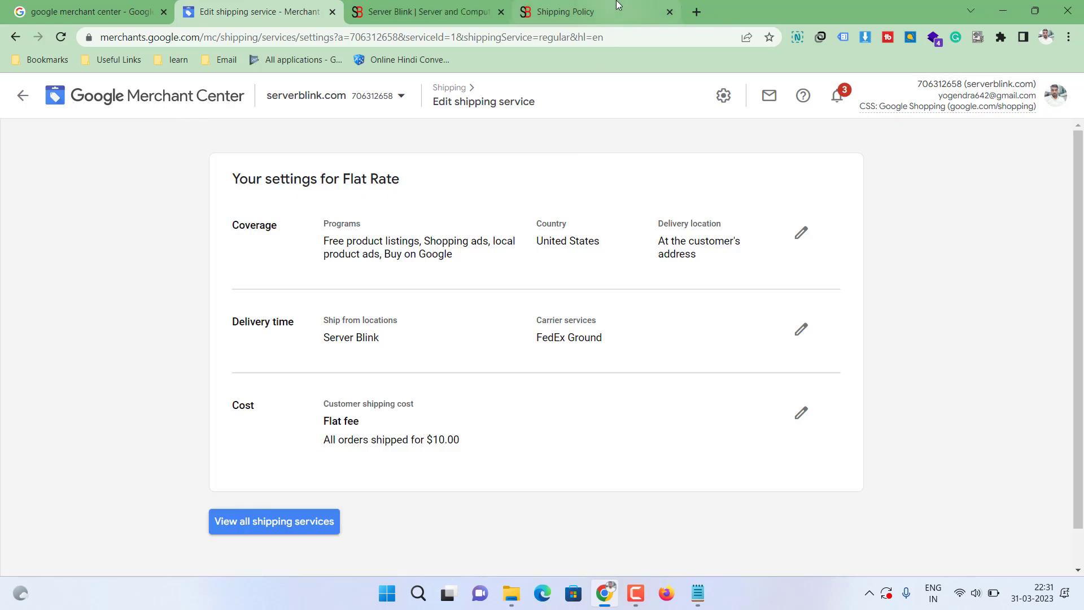
- Read the Flat Shipping section on the store's Shipping Policy page and compare it with the Flat Rate settings in Merchant Center
{"action": "left_click", "coordinate": [616, 7]}
{"action": "scroll", "coordinate": [428, 305], "scroll_direction": "down", "scroll_amount": 4}
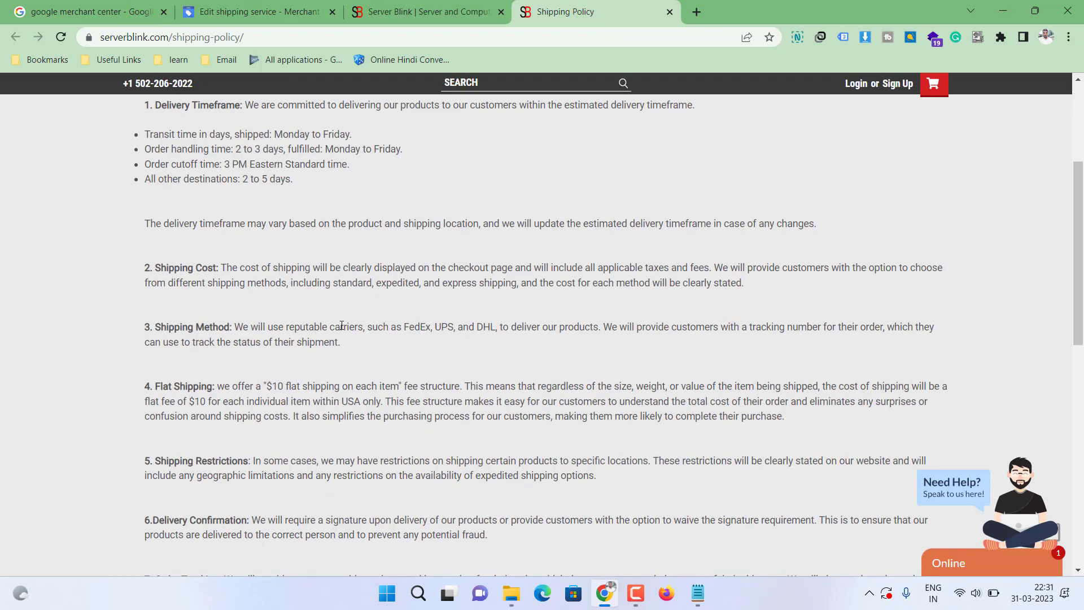
{"action": "scroll", "coordinate": [341, 326], "scroll_direction": "down", "scroll_amount": 4}
{"action": "scroll", "coordinate": [341, 324], "scroll_direction": "up", "scroll_amount": 2}
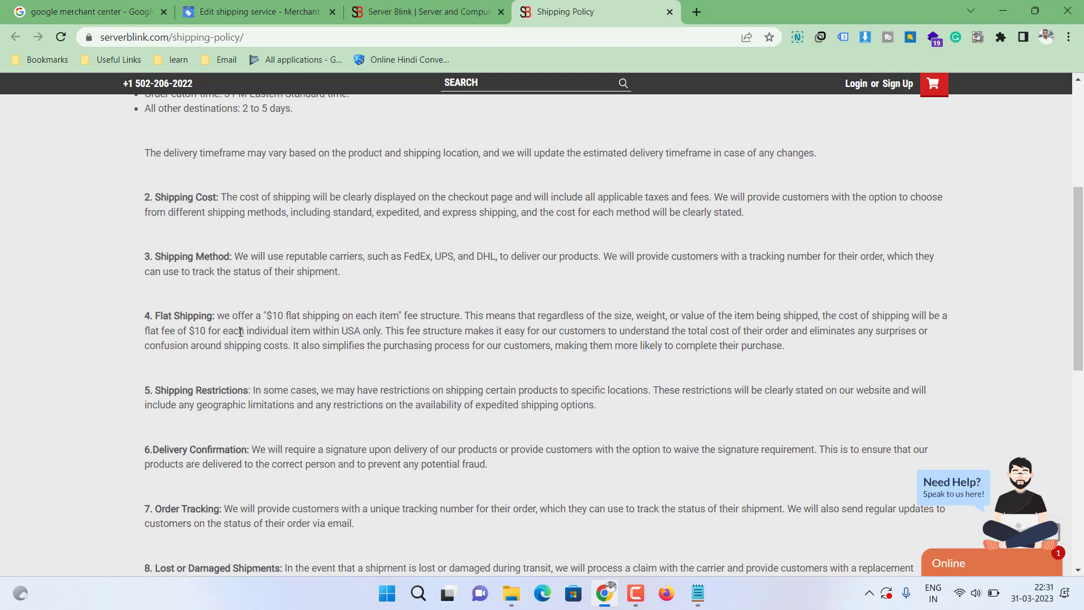
{"action": "left_click_drag", "start_coordinate": [241, 331], "coordinate": [147, 332]}
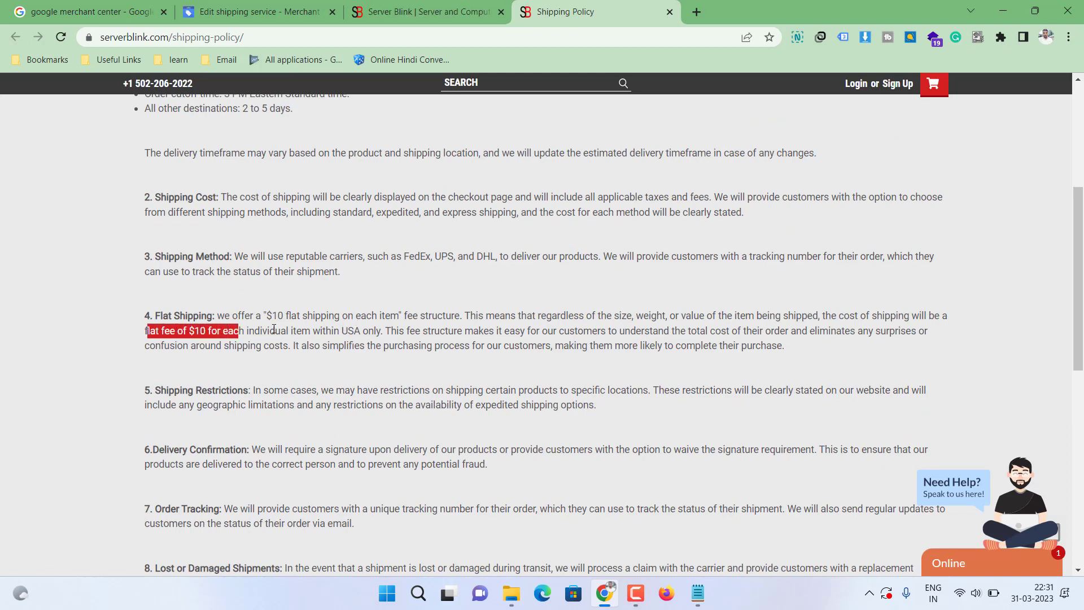
{"action": "left_click", "coordinate": [274, 330]}
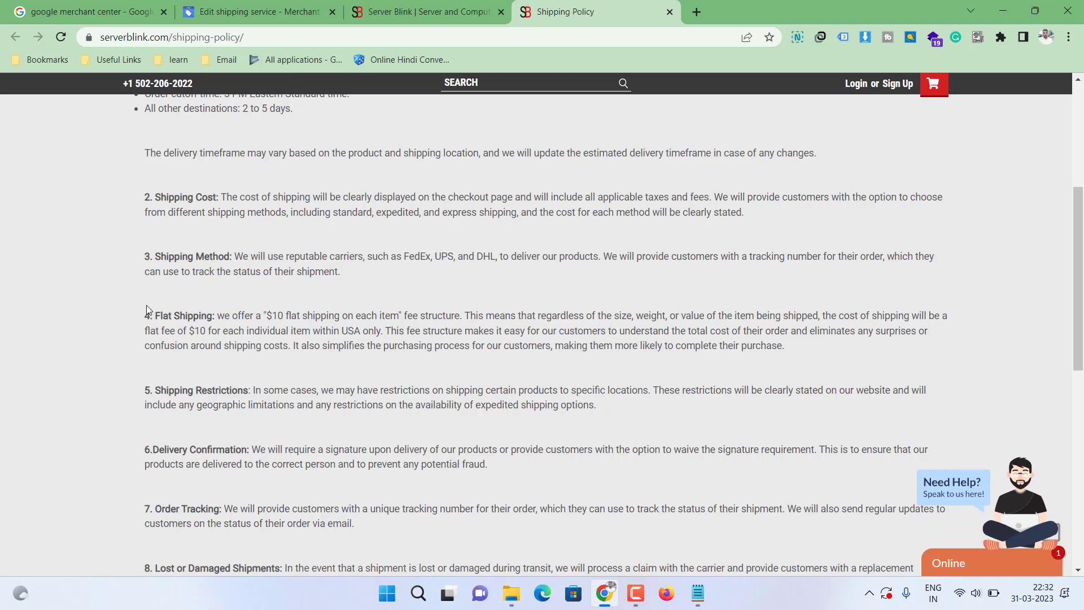
{"action": "left_click_drag", "start_coordinate": [147, 305], "coordinate": [619, 345]}
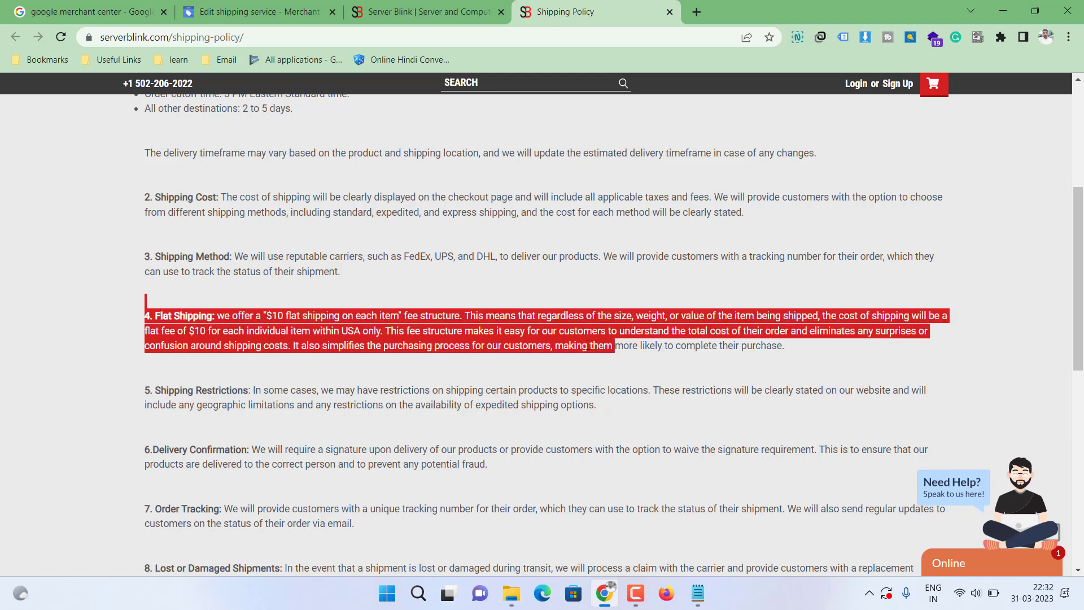
{"action": "left_click", "coordinate": [309, 283]}
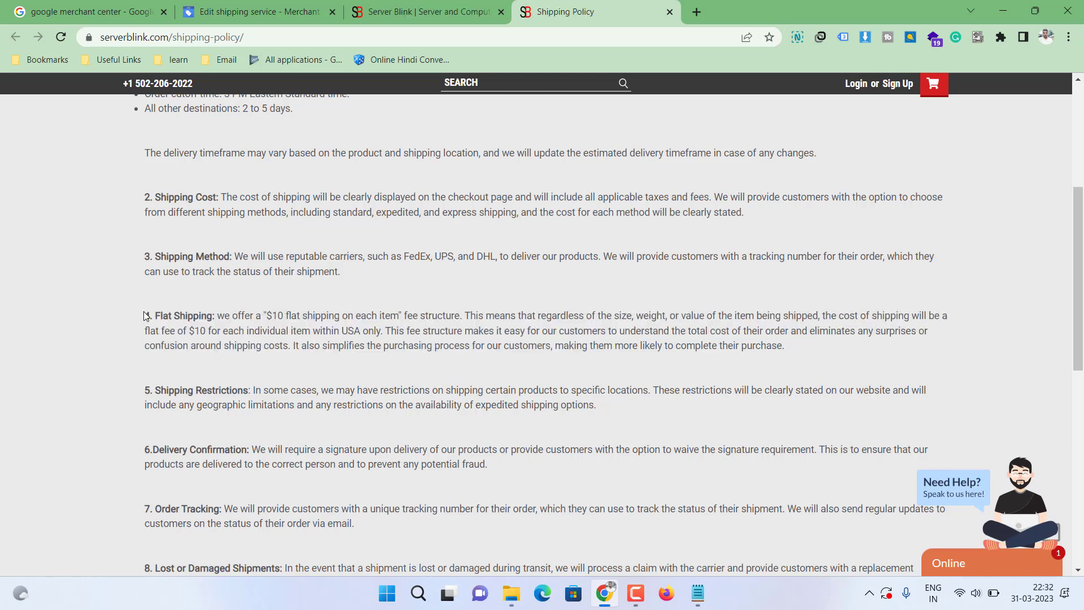
{"action": "left_click_drag", "start_coordinate": [145, 316], "coordinate": [637, 333]}
{"action": "left_click", "coordinate": [271, 12]}
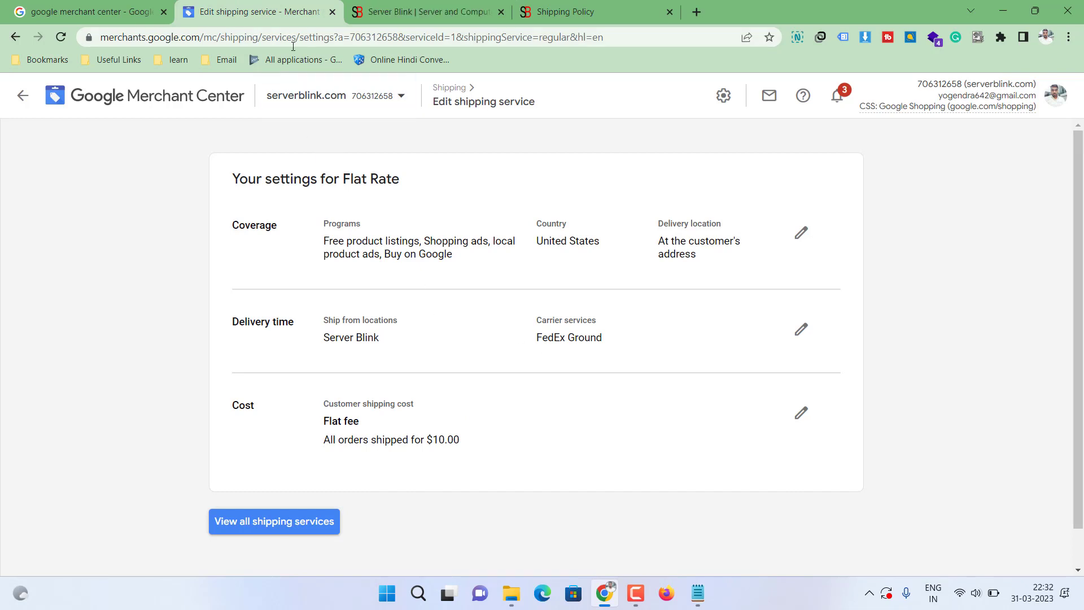
{"action": "left_click_drag", "start_coordinate": [479, 266], "coordinate": [303, 250]}
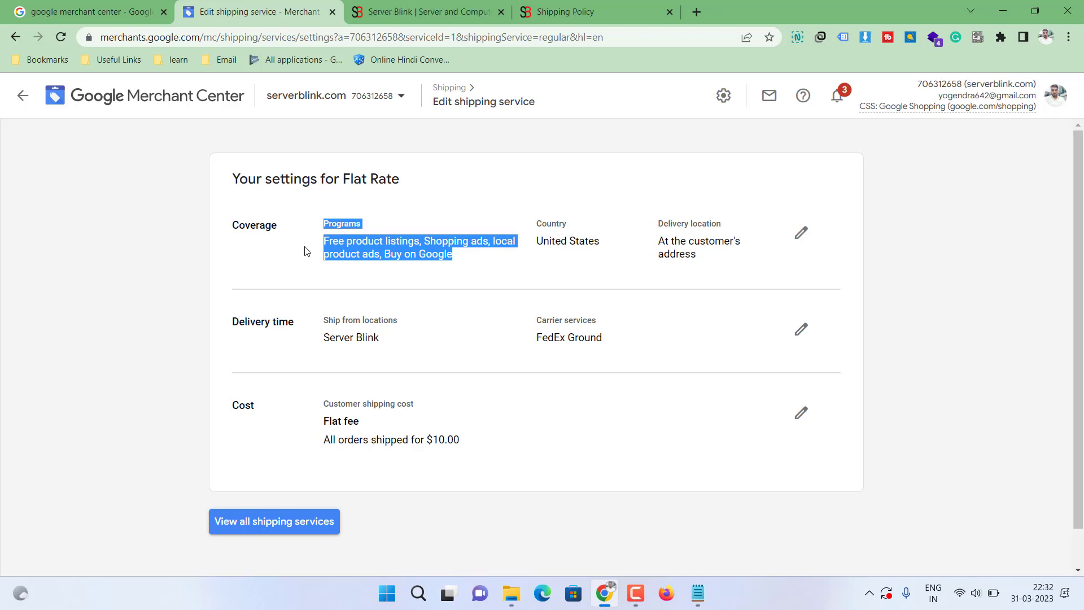
- Switch to the Notepad checklist and review the Policy Pages on website and Promotion and Discount lines
{"action": "left_click", "coordinate": [698, 593]}
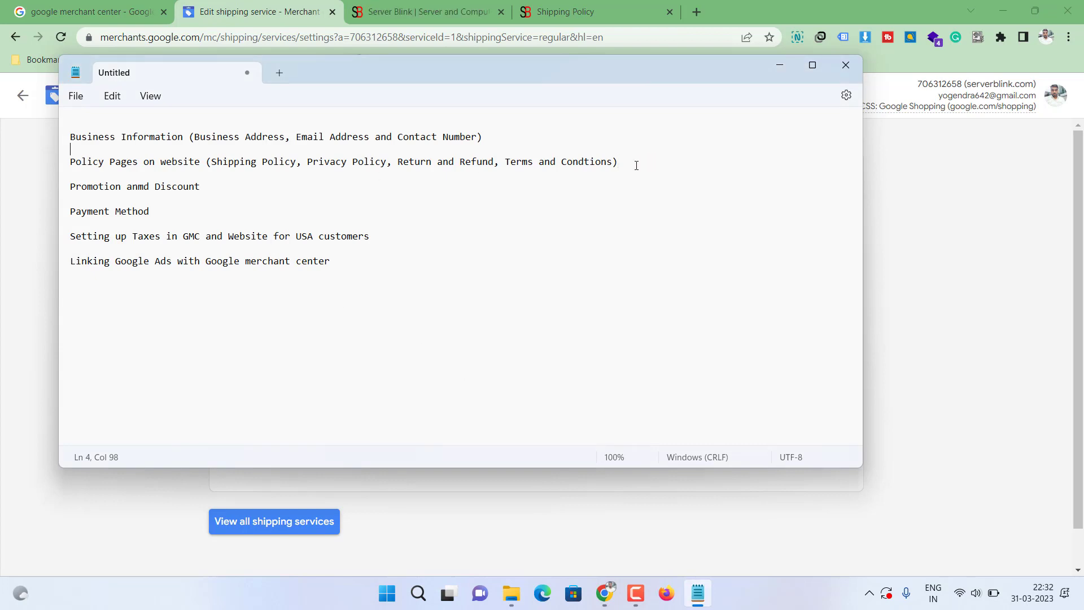
{"action": "left_click_drag", "start_coordinate": [637, 166], "coordinate": [65, 158]}
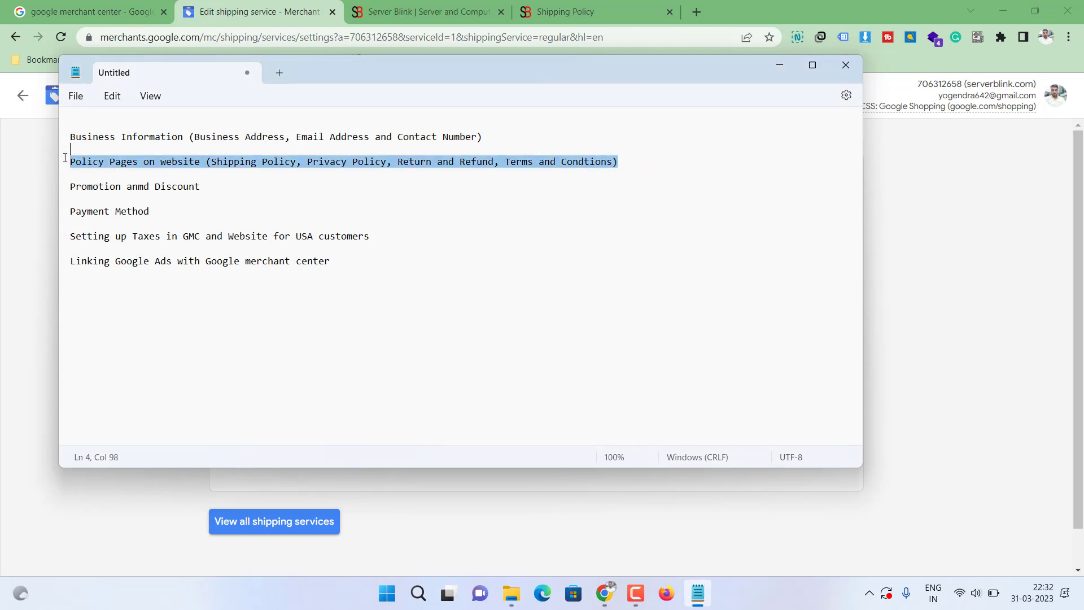
{"action": "left_click", "coordinate": [522, 186]}
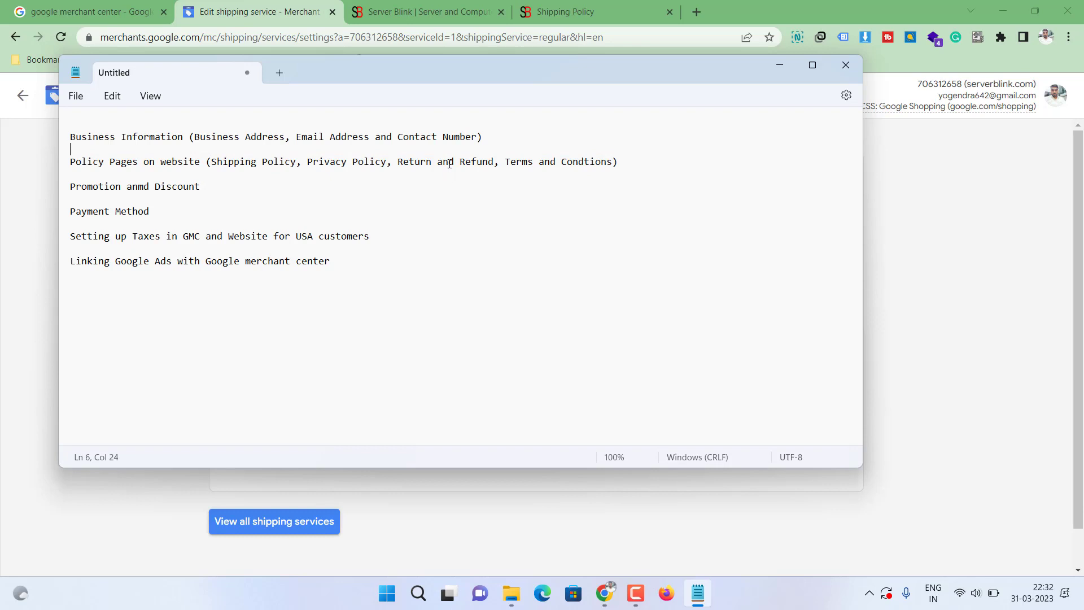
{"action": "left_click", "coordinate": [510, 163]}
{"action": "left_click_drag", "start_coordinate": [217, 186], "coordinate": [70, 190]}
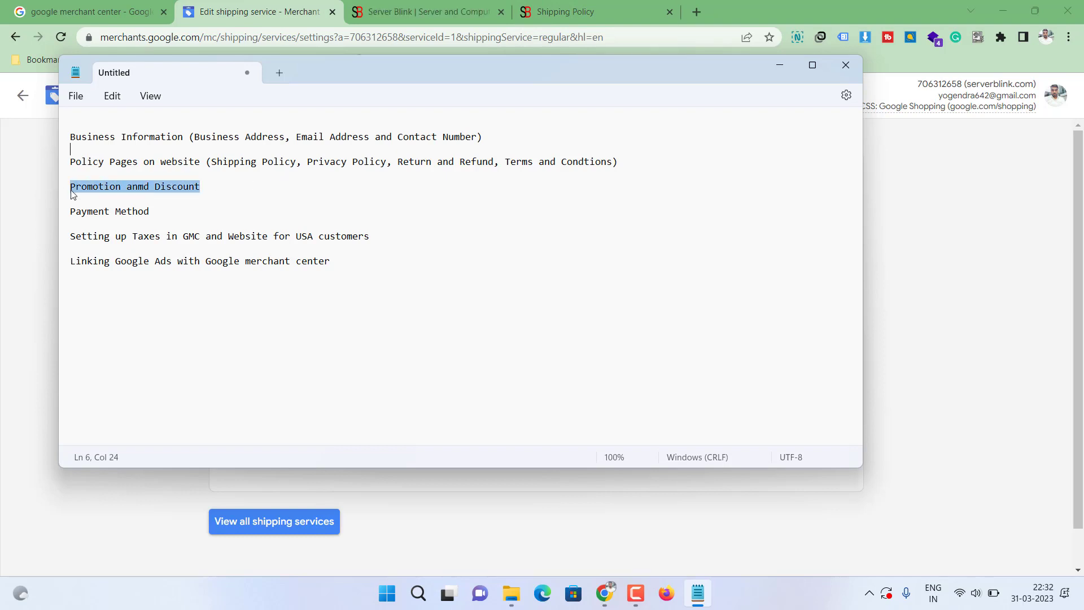
{"action": "left_click", "coordinate": [216, 186]}
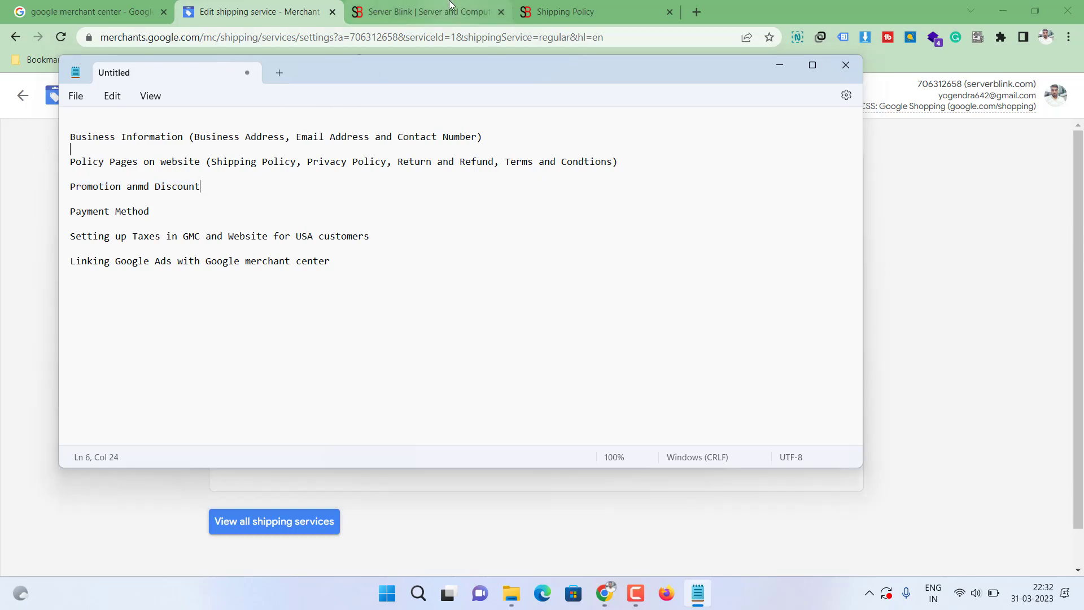
- Switch to the store's home page in Chrome and examine the first-order discount code banner and the New Products prices
{"action": "left_click", "coordinate": [451, 4]}
{"action": "scroll", "coordinate": [465, 230], "scroll_direction": "up", "scroll_amount": 15}
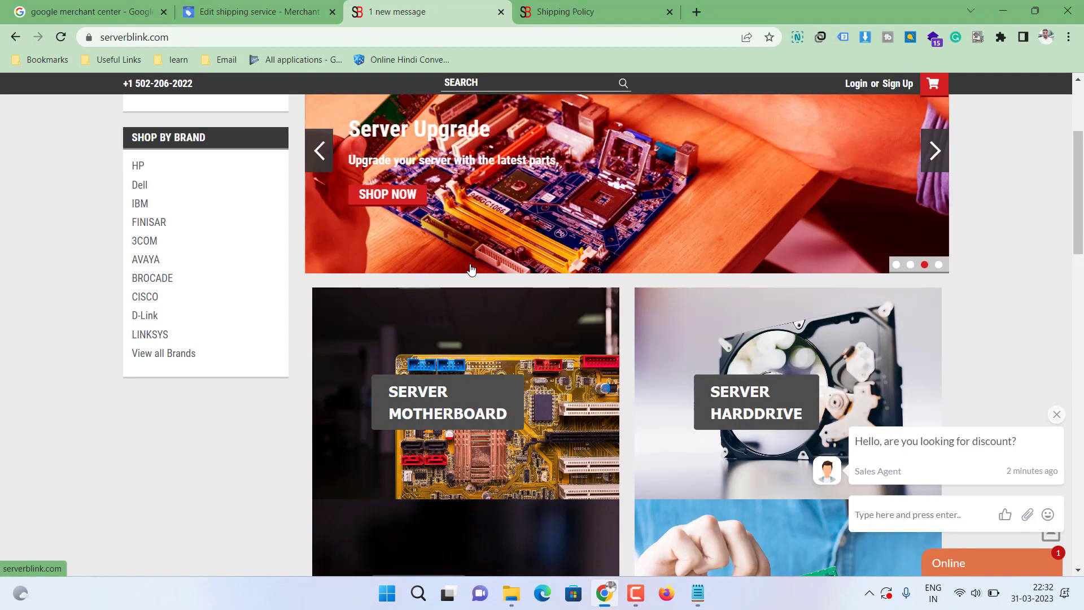
{"action": "scroll", "coordinate": [472, 269], "scroll_direction": "down", "scroll_amount": 10}
{"action": "scroll", "coordinate": [609, 238], "scroll_direction": "up", "scroll_amount": 3}
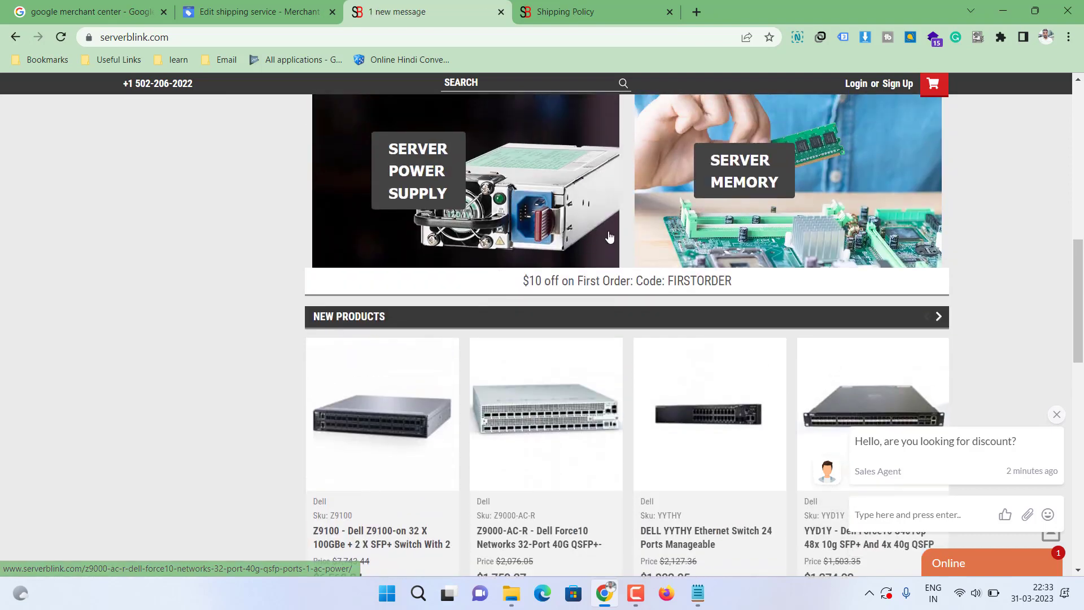
{"action": "left_click_drag", "start_coordinate": [524, 281], "coordinate": [715, 285]}
{"action": "left_click", "coordinate": [736, 284]}
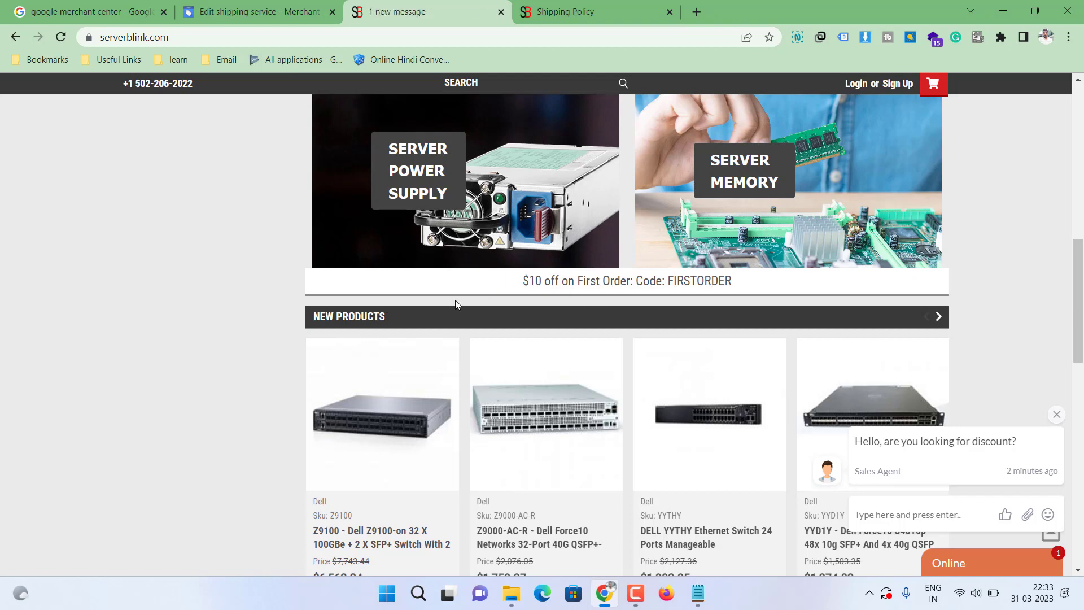
{"action": "scroll", "coordinate": [240, 339], "scroll_direction": "down", "scroll_amount": 4}
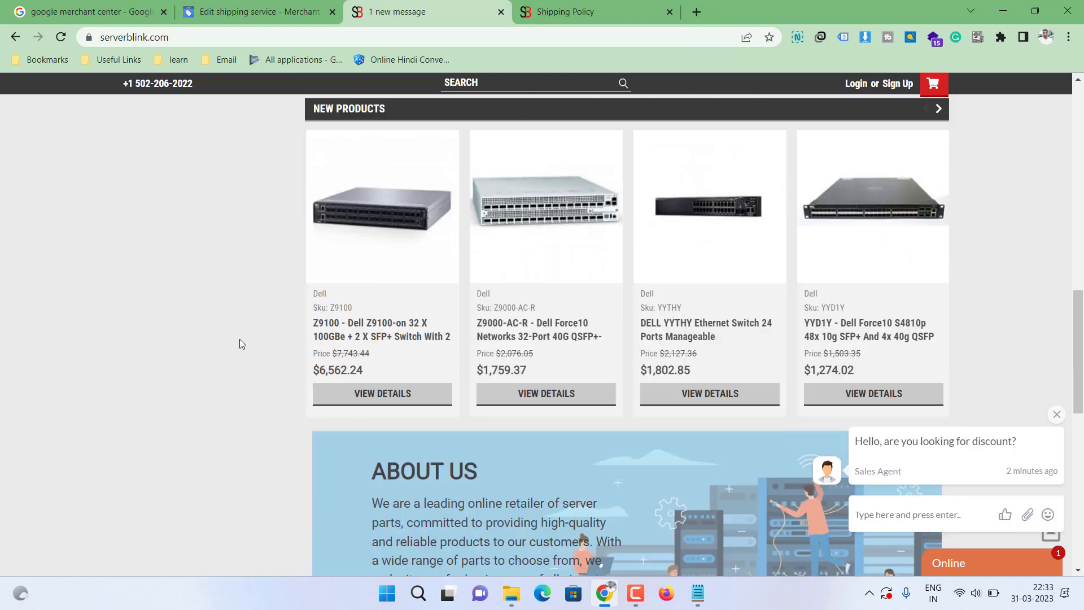
{"action": "scroll", "coordinate": [240, 340], "scroll_direction": "down", "scroll_amount": 2}
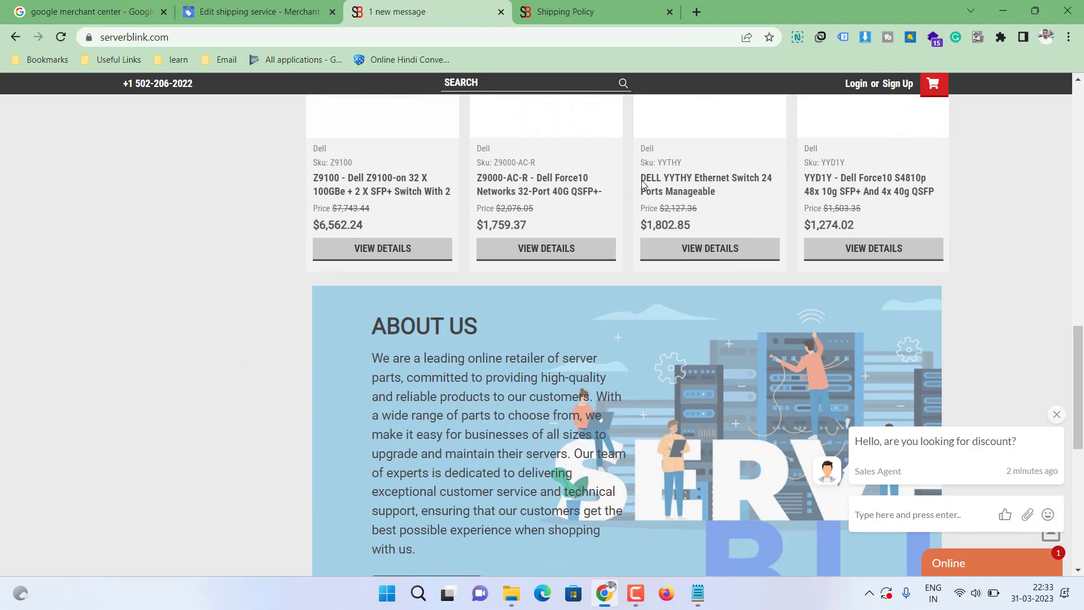
- Consult the Payment Method line in Notepad, check the accepted payment logos in the store's footer, and dismiss the chat pop-up
{"action": "left_click", "coordinate": [703, 603]}
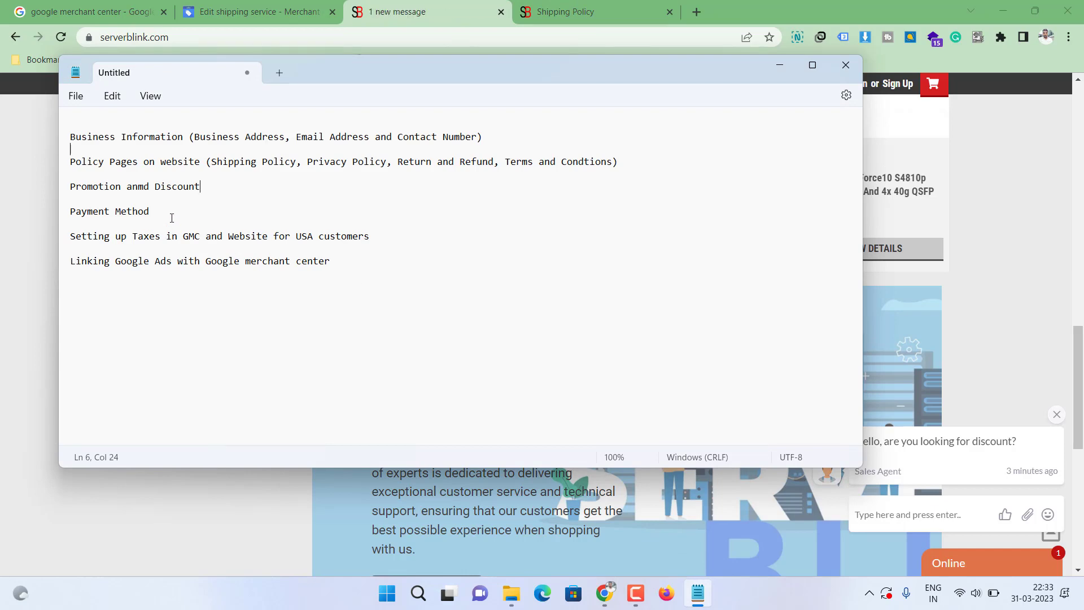
{"action": "left_click", "coordinate": [17, 425]}
{"action": "scroll", "coordinate": [90, 418], "scroll_direction": "down", "scroll_amount": 8}
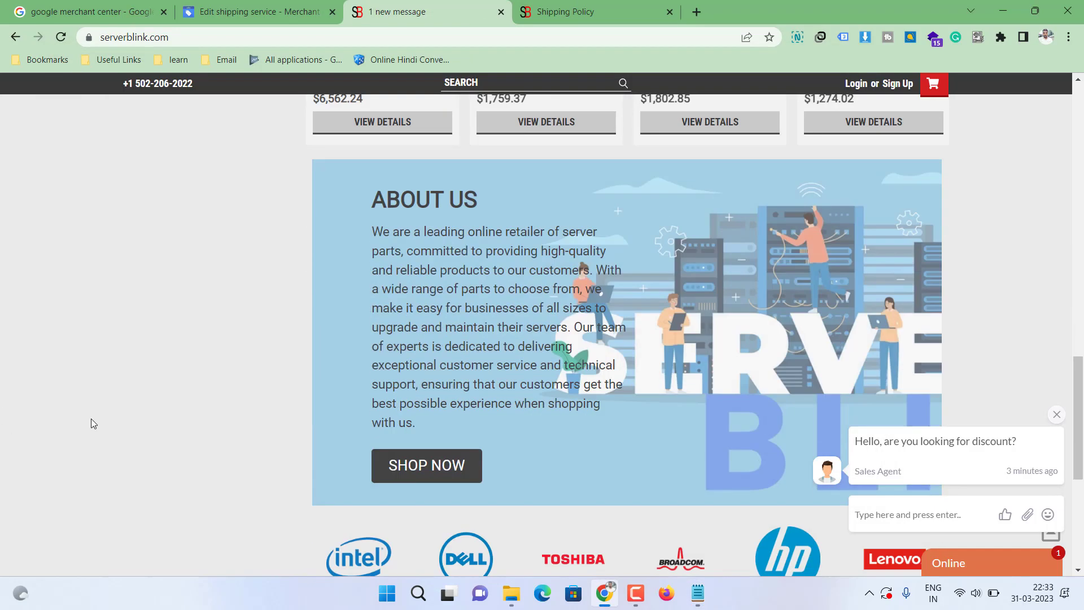
{"action": "scroll", "coordinate": [106, 409], "scroll_direction": "down", "scroll_amount": 1}
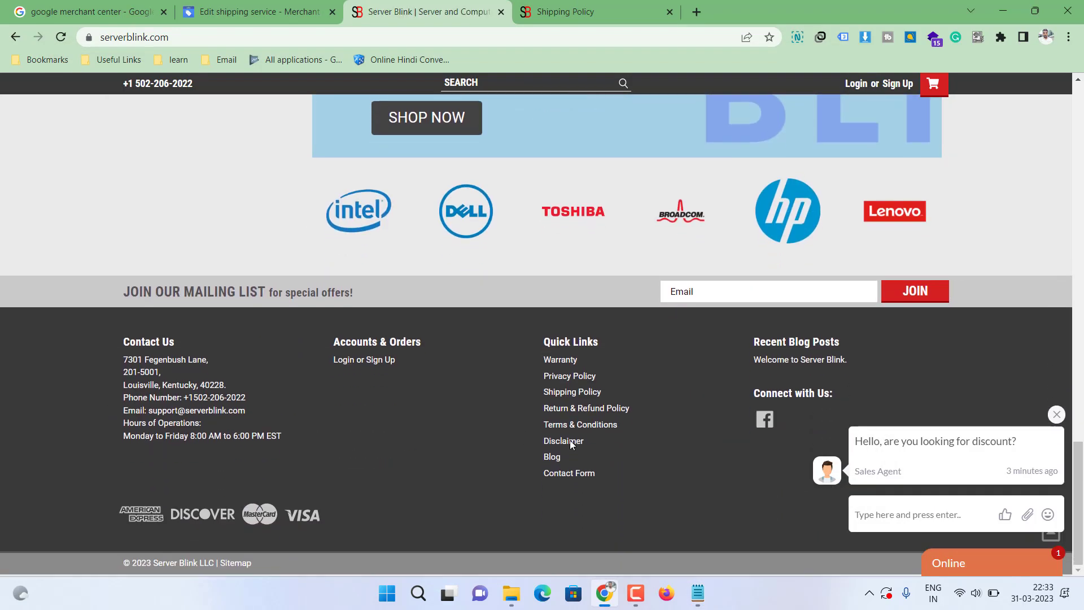
{"action": "left_click", "coordinate": [1056, 415]}
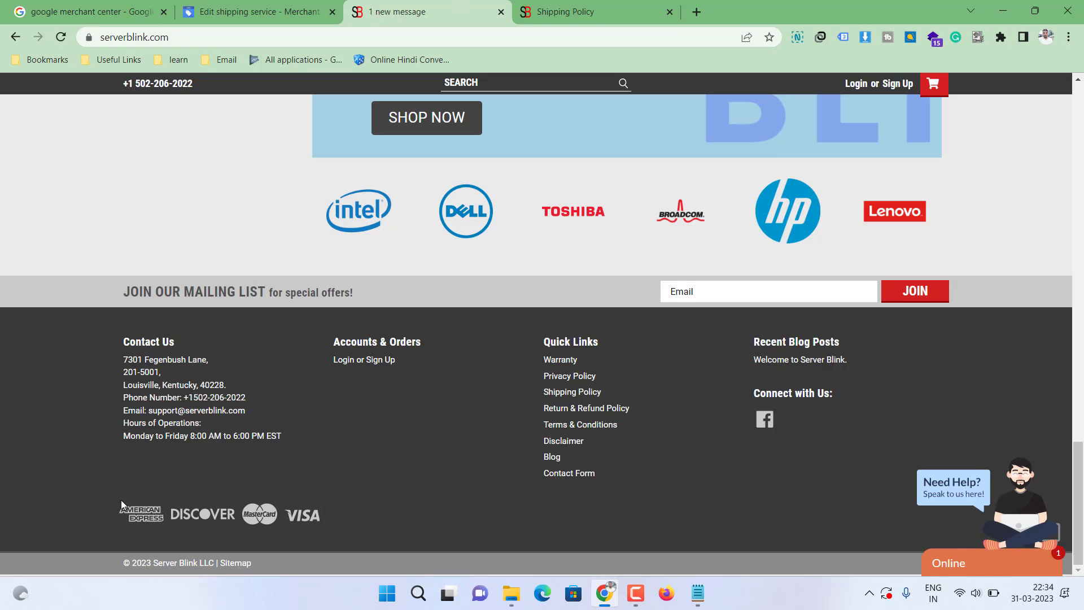
- Return to the Notepad checklist and review the line about setting up taxes in GMC and the website for USA customers
{"action": "left_click", "coordinate": [265, 12]}
{"action": "left_click", "coordinate": [698, 593]}
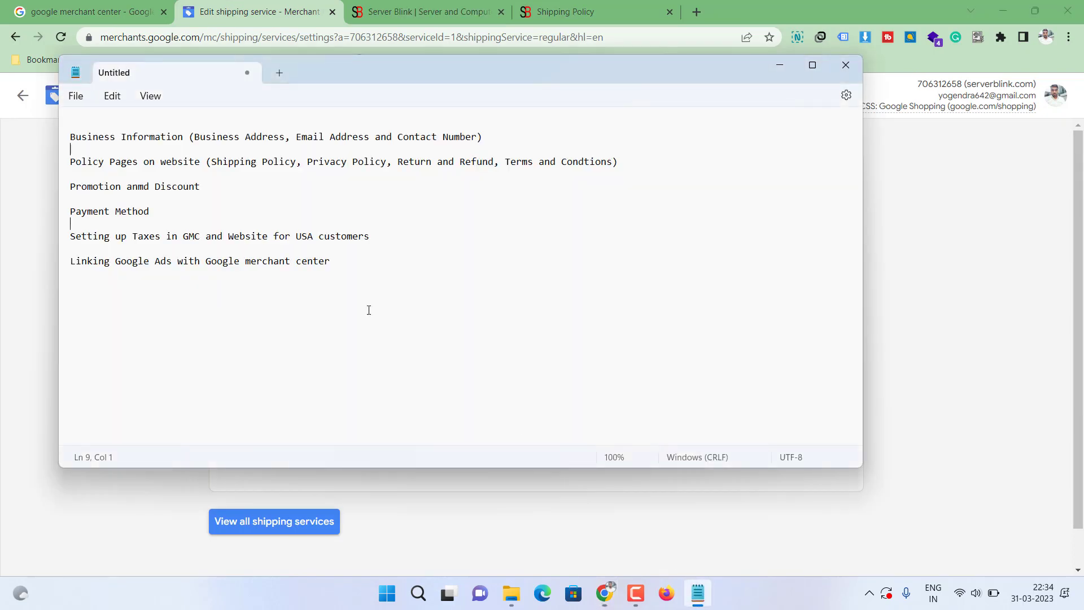
{"action": "left_click_drag", "start_coordinate": [397, 237], "coordinate": [68, 236]}
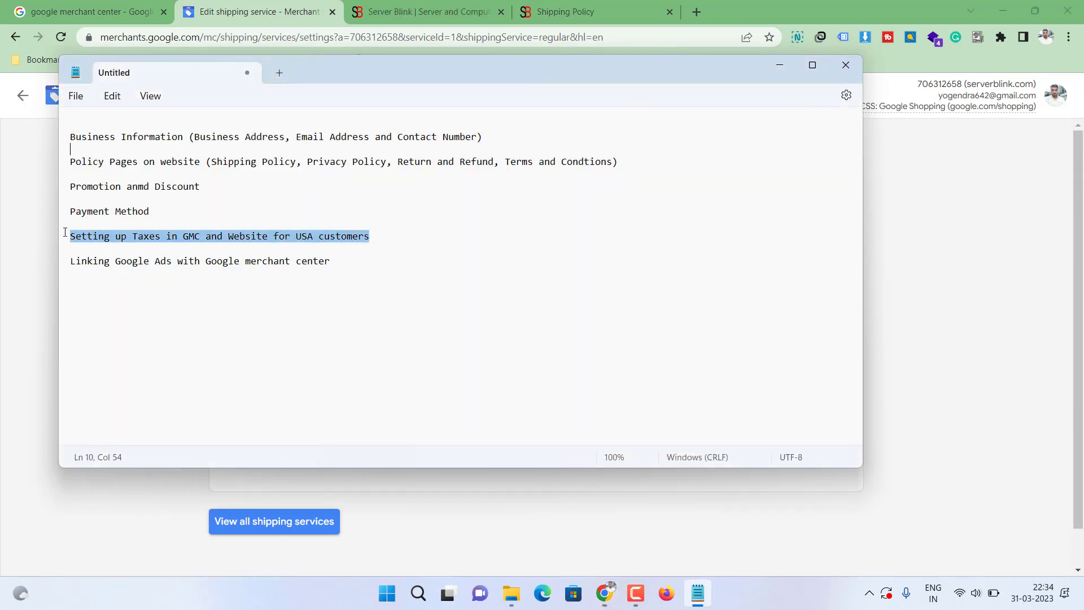
{"action": "left_click", "coordinate": [322, 238]}
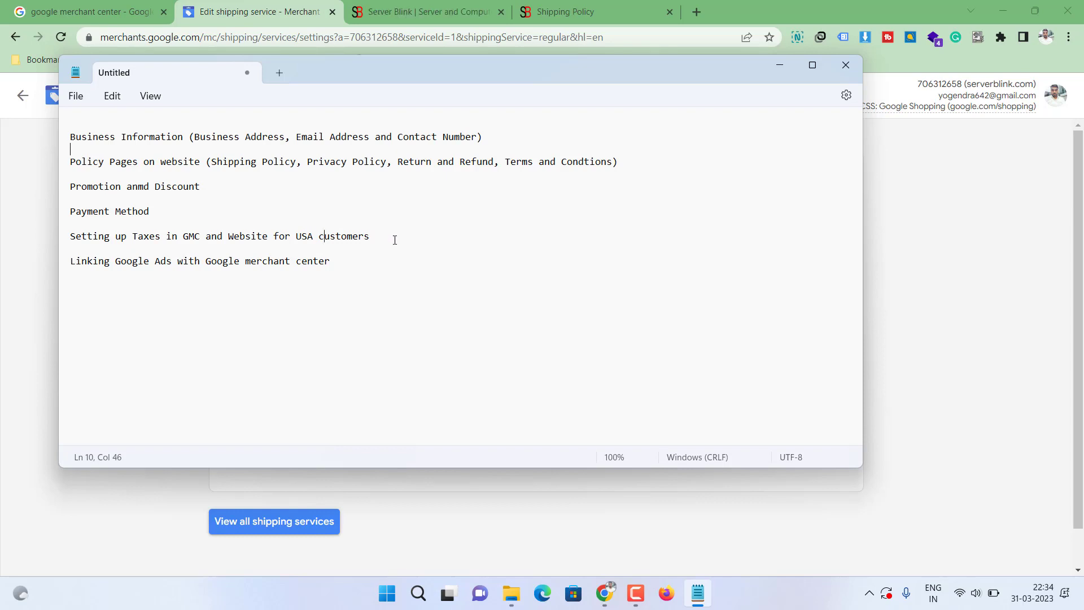
{"action": "left_click_drag", "start_coordinate": [371, 235], "coordinate": [182, 236]}
{"action": "left_click", "coordinate": [66, 250]}
{"action": "left_click", "coordinate": [65, 245]}
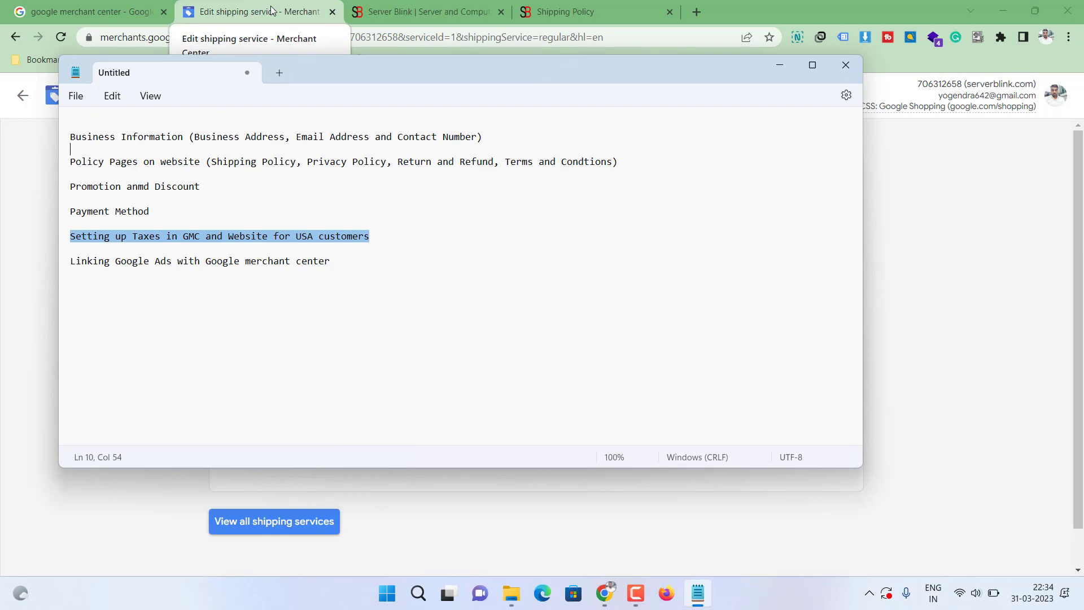
- Return to the store's home page in Chrome and open the Dell Z9100 switch from New Products to view its purchase details
{"action": "left_click", "coordinate": [420, 8]}
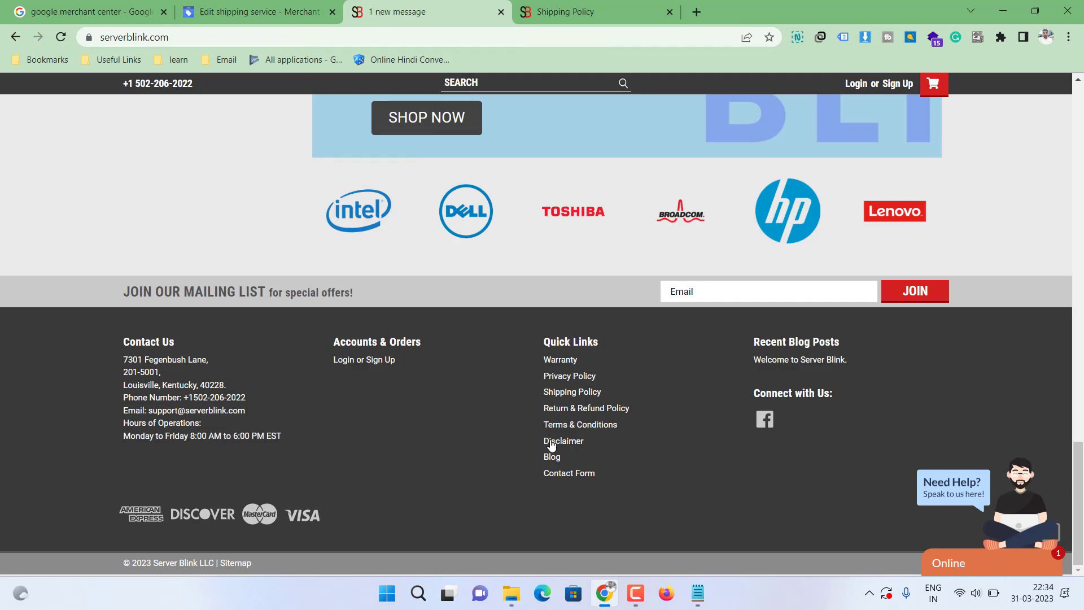
{"action": "scroll", "coordinate": [572, 426], "scroll_direction": "up", "scroll_amount": 20}
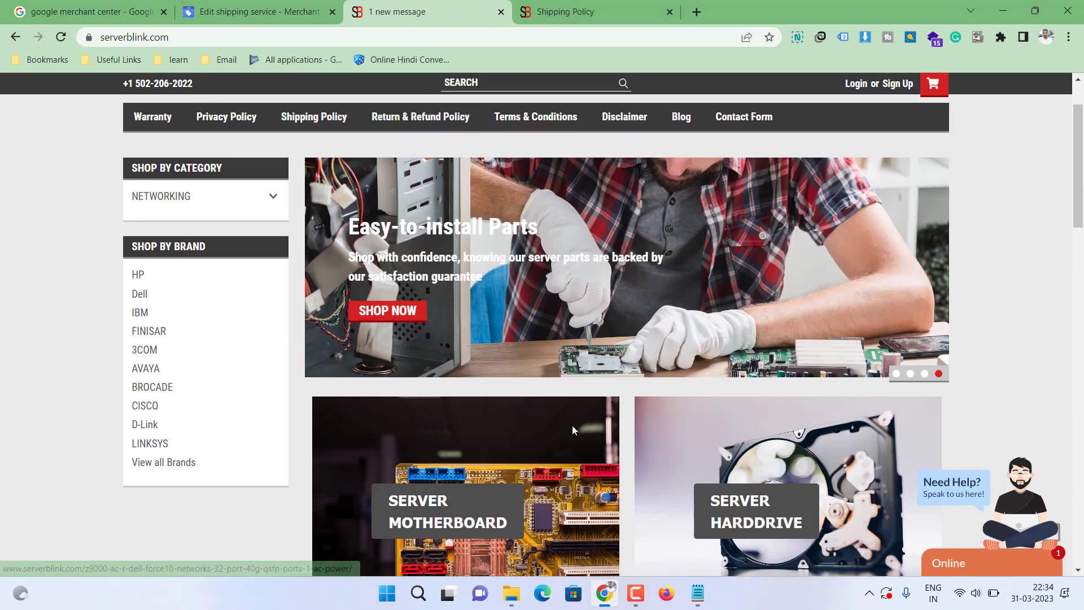
{"action": "scroll", "coordinate": [572, 425], "scroll_direction": "down", "scroll_amount": 5}
{"action": "scroll", "coordinate": [573, 429], "scroll_direction": "down", "scroll_amount": 4}
{"action": "scroll", "coordinate": [469, 372], "scroll_direction": "down", "scroll_amount": 4}
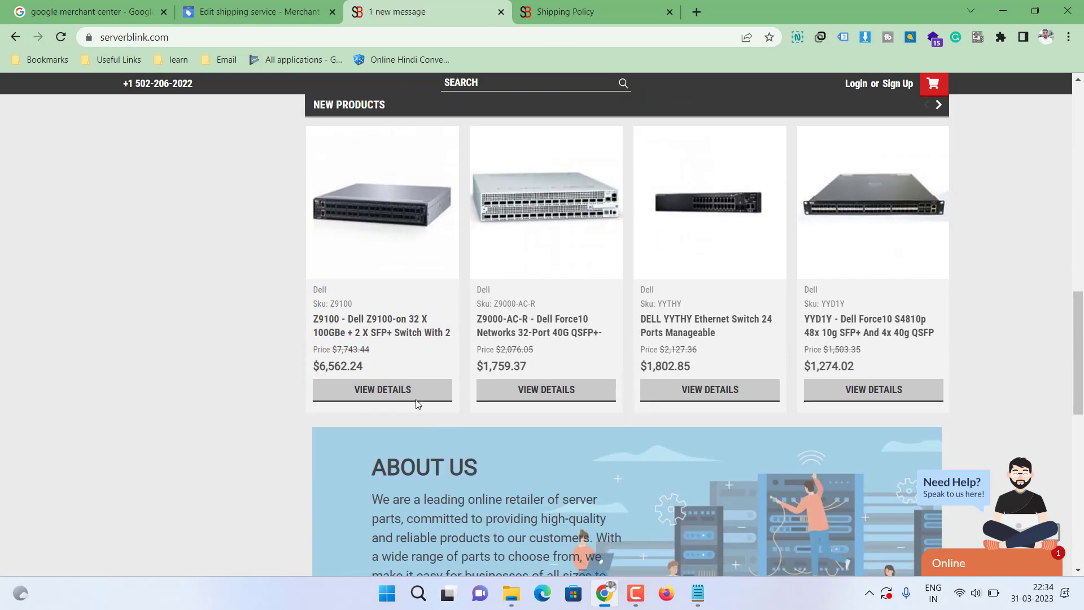
{"action": "left_click", "coordinate": [387, 372]}
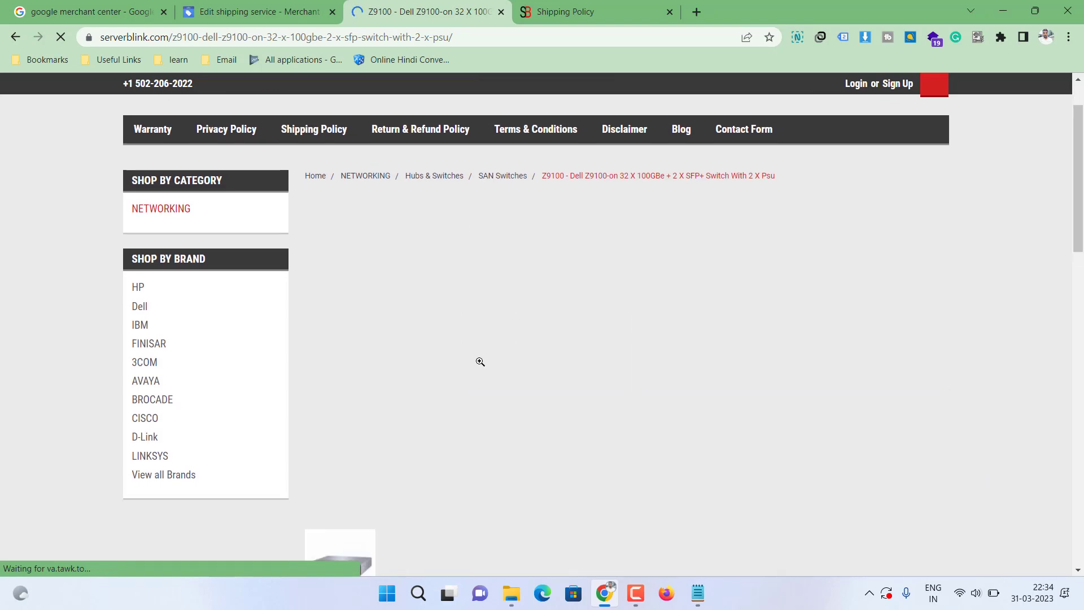
{"action": "scroll", "coordinate": [483, 363], "scroll_direction": "down", "scroll_amount": 5}
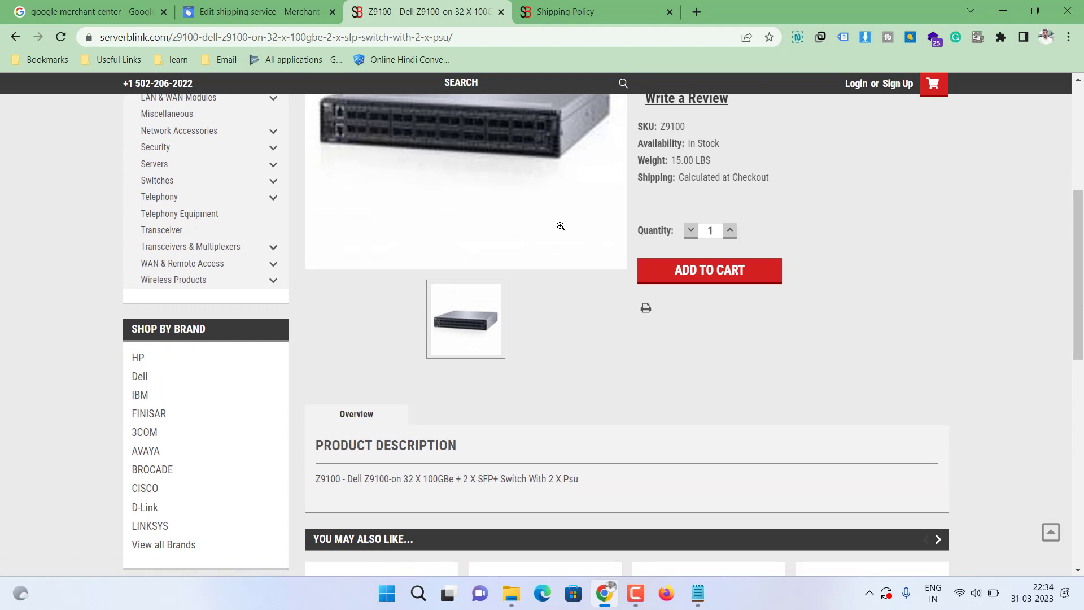
- Examine the Dell Z9100 switch's product page, including its shipping line, product description and related products
{"action": "scroll", "coordinate": [562, 230], "scroll_direction": "down", "scroll_amount": 4}
{"action": "scroll", "coordinate": [562, 230], "scroll_direction": "up", "scroll_amount": 4}
{"action": "scroll", "coordinate": [563, 230], "scroll_direction": "down", "scroll_amount": 1}
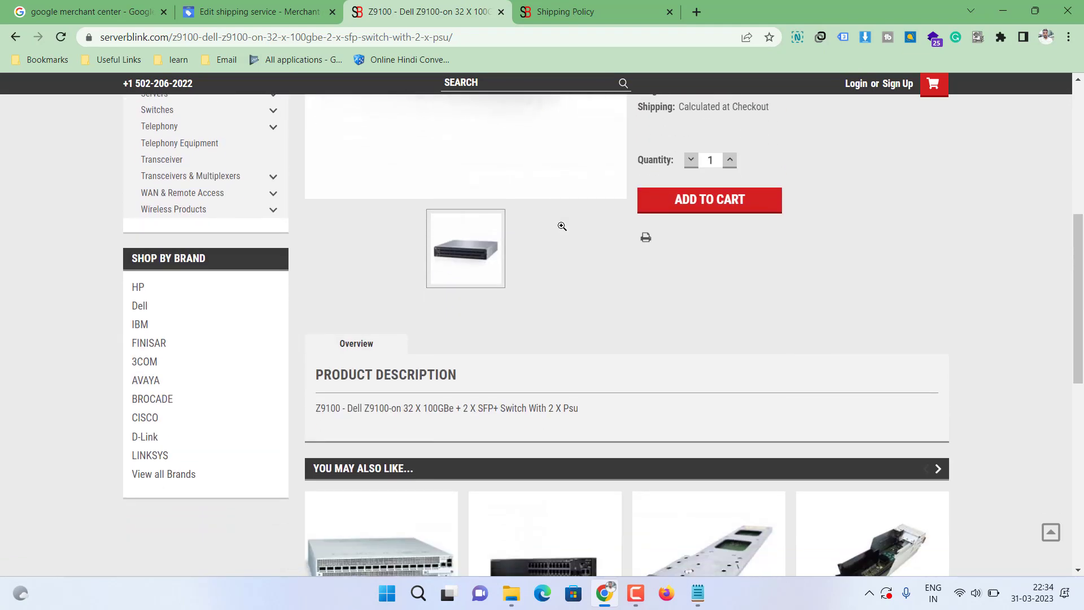
{"action": "scroll", "coordinate": [563, 230], "scroll_direction": "up", "scroll_amount": 3}
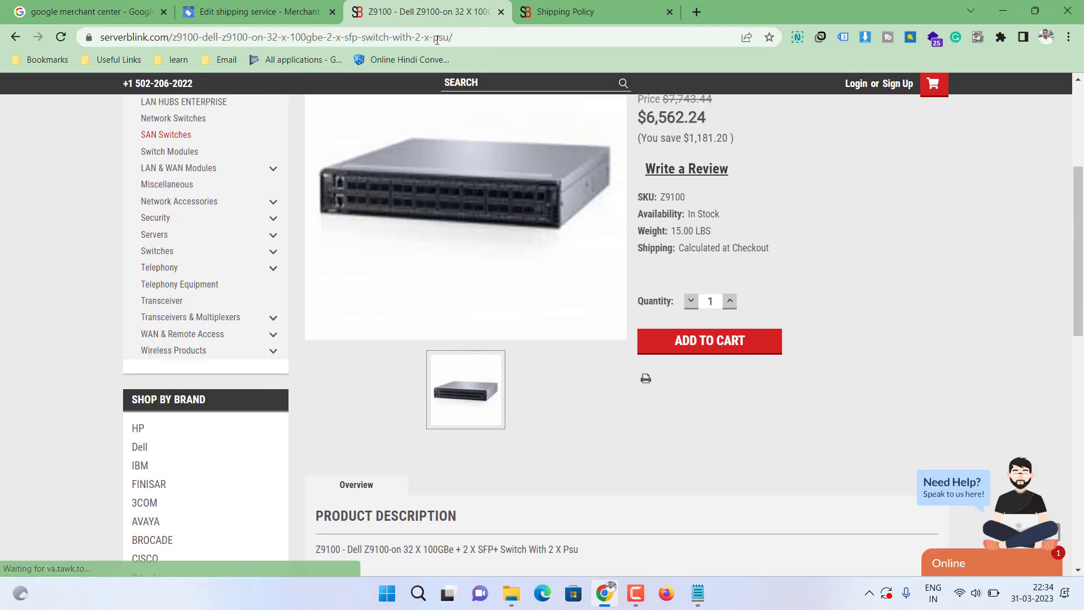
- Switch to the Notepad checklist and review the line about linking Google Ads with Google merchant center
{"action": "left_click", "coordinate": [264, 11]}
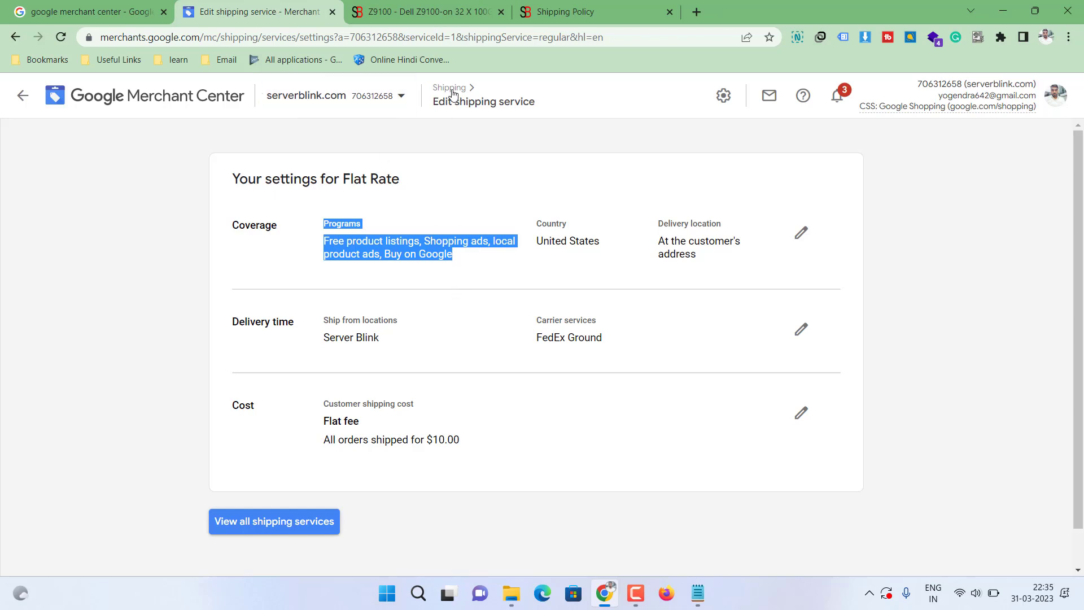
{"action": "left_click", "coordinate": [695, 587]}
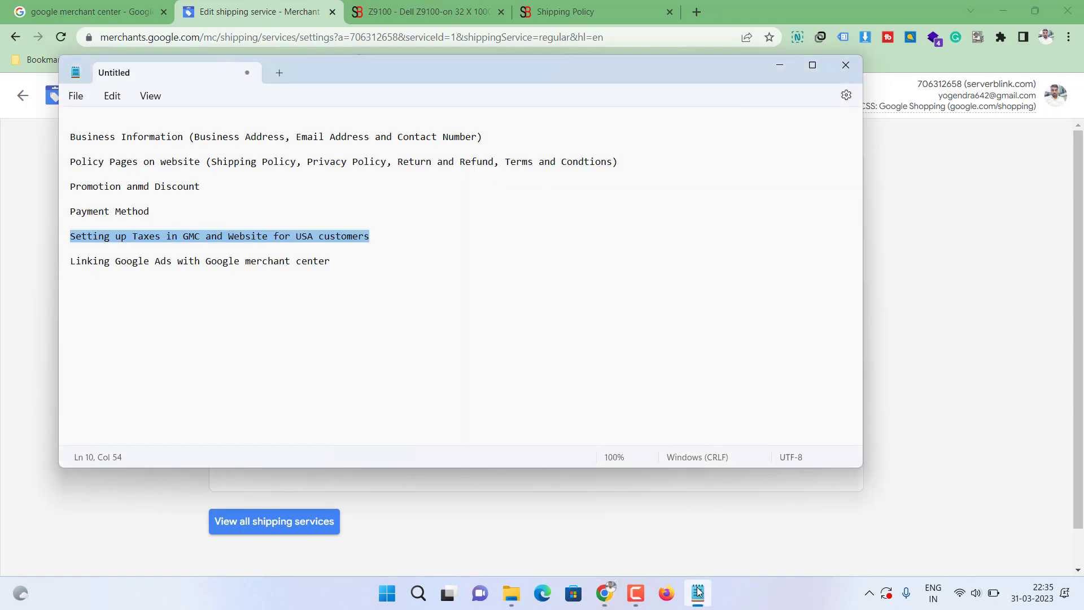
{"action": "left_click", "coordinate": [341, 266]}
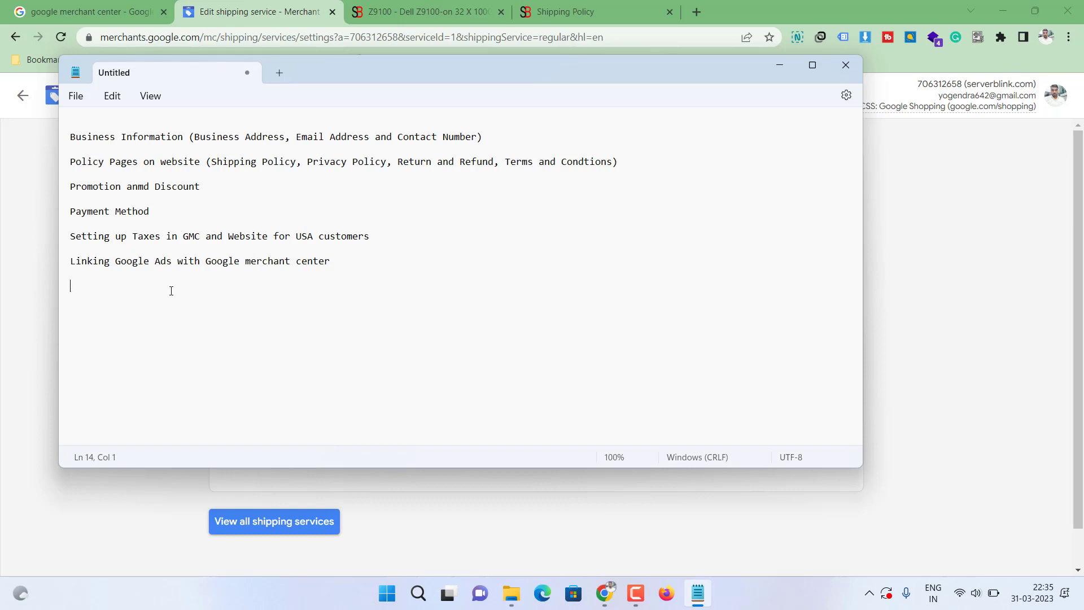
{"action": "left_click", "coordinate": [225, 134]}
{"action": "left_click_drag", "start_coordinate": [331, 261], "coordinate": [68, 263]}
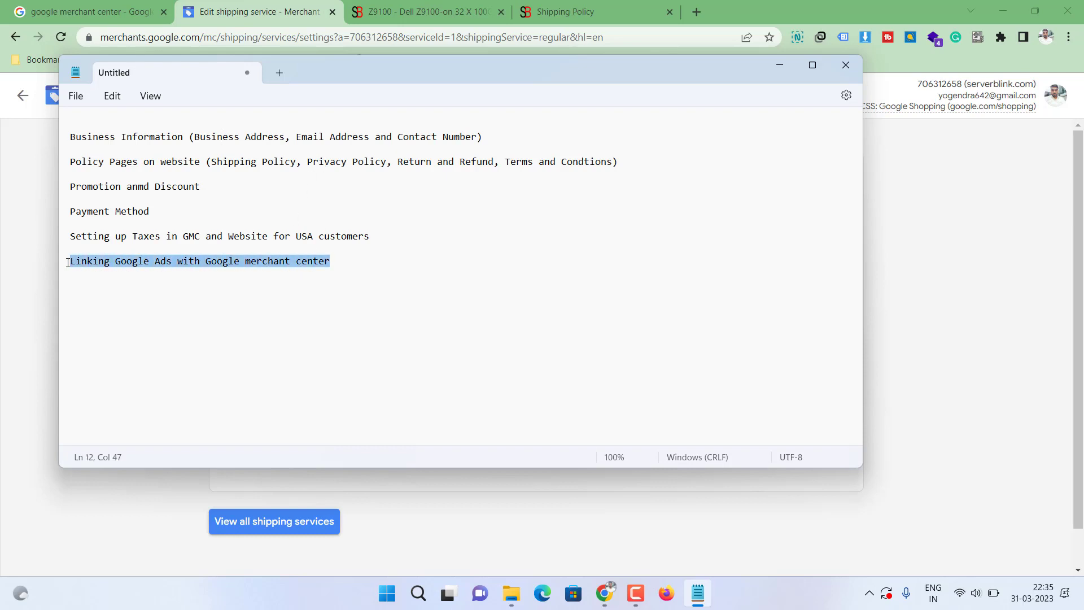
{"action": "left_click", "coordinate": [164, 250]}
{"action": "left_click", "coordinate": [345, 258]}
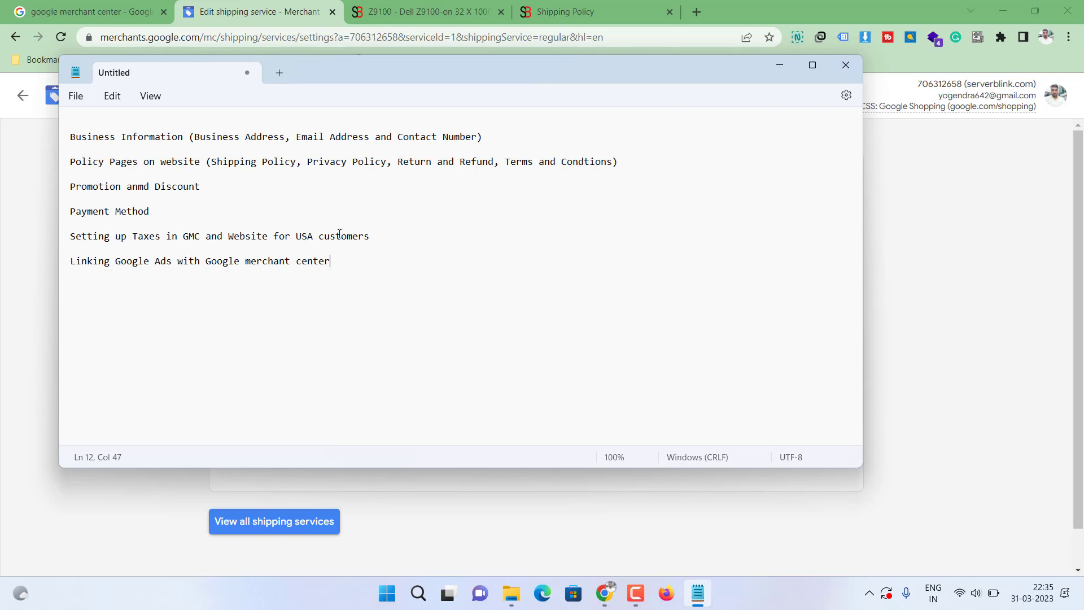
- Switch to Merchant Center in Chrome, open the Sales tax settings and examine the state list, especially Kentucky's tax setup
{"action": "left_click", "coordinate": [280, 8]}
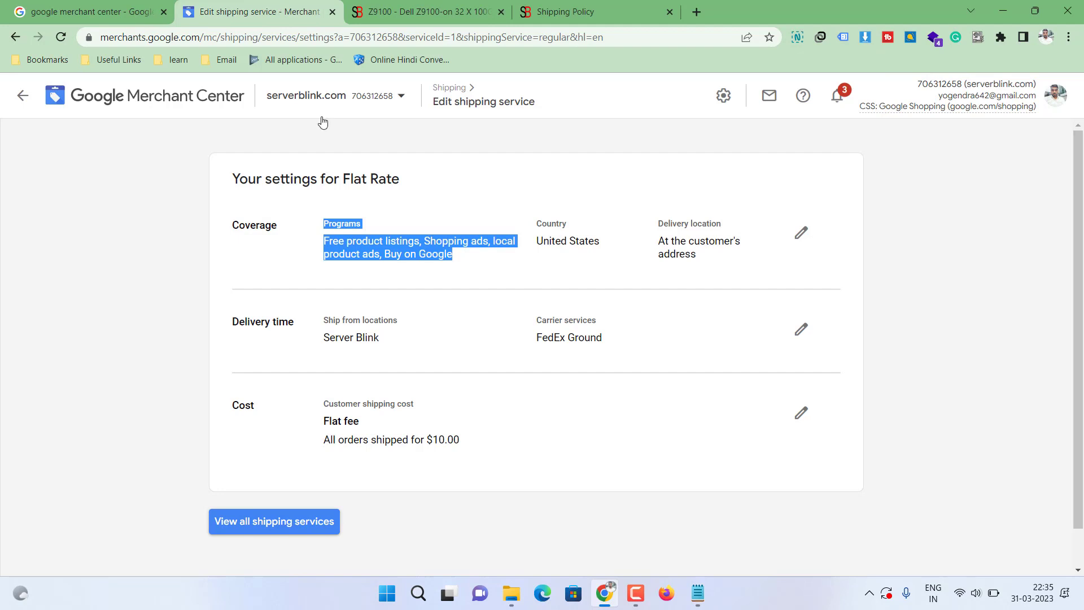
{"action": "left_click", "coordinate": [723, 96]}
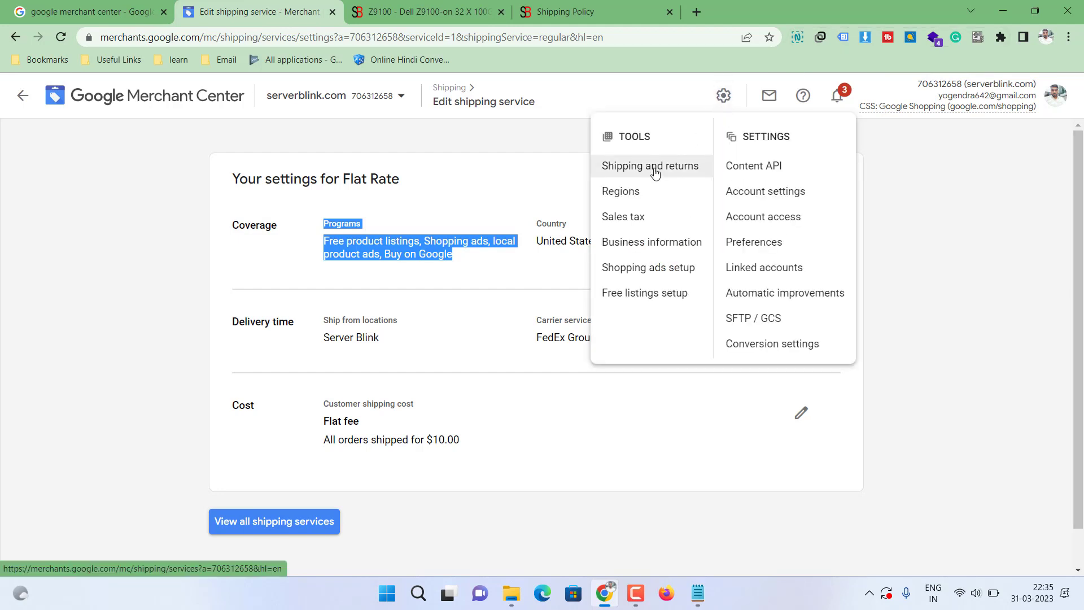
{"action": "left_click", "coordinate": [634, 218]}
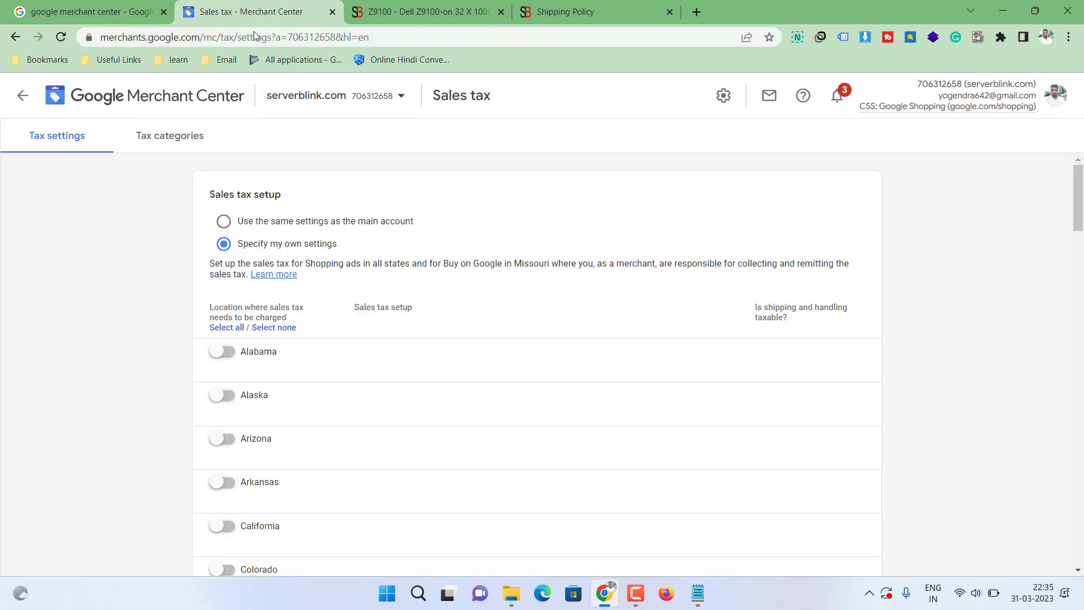
{"action": "scroll", "coordinate": [442, 301], "scroll_direction": "down", "scroll_amount": 2}
{"action": "scroll", "coordinate": [442, 301], "scroll_direction": "down", "scroll_amount": 5}
{"action": "scroll", "coordinate": [442, 301], "scroll_direction": "up", "scroll_amount": 6}
{"action": "scroll", "coordinate": [442, 301], "scroll_direction": "down", "scroll_amount": 12}
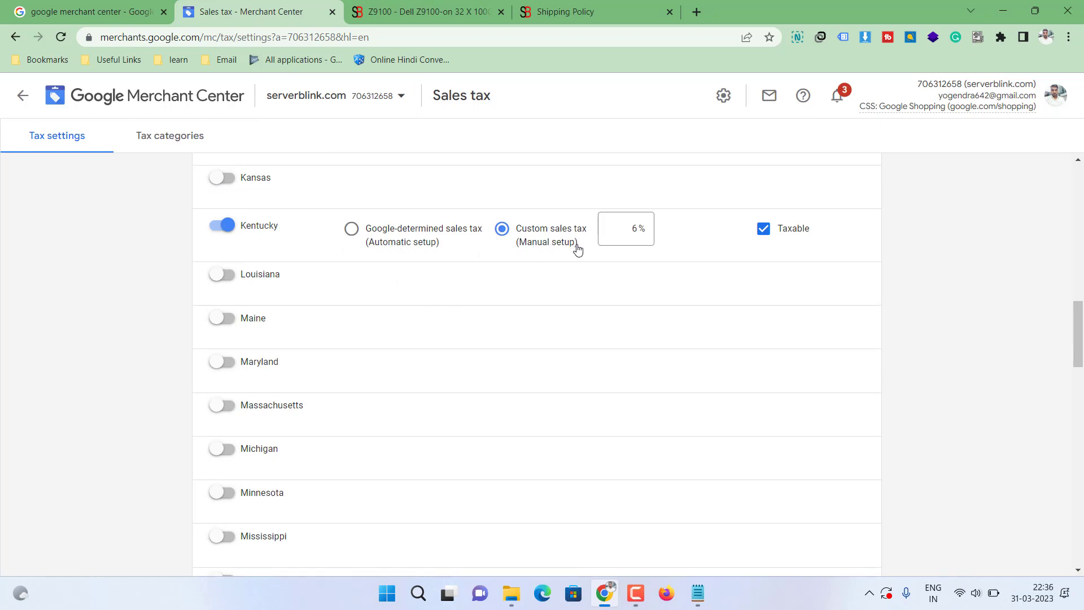
{"action": "scroll", "coordinate": [513, 298], "scroll_direction": "up", "scroll_amount": 2}
{"action": "scroll", "coordinate": [513, 298], "scroll_direction": "down", "scroll_amount": 1}
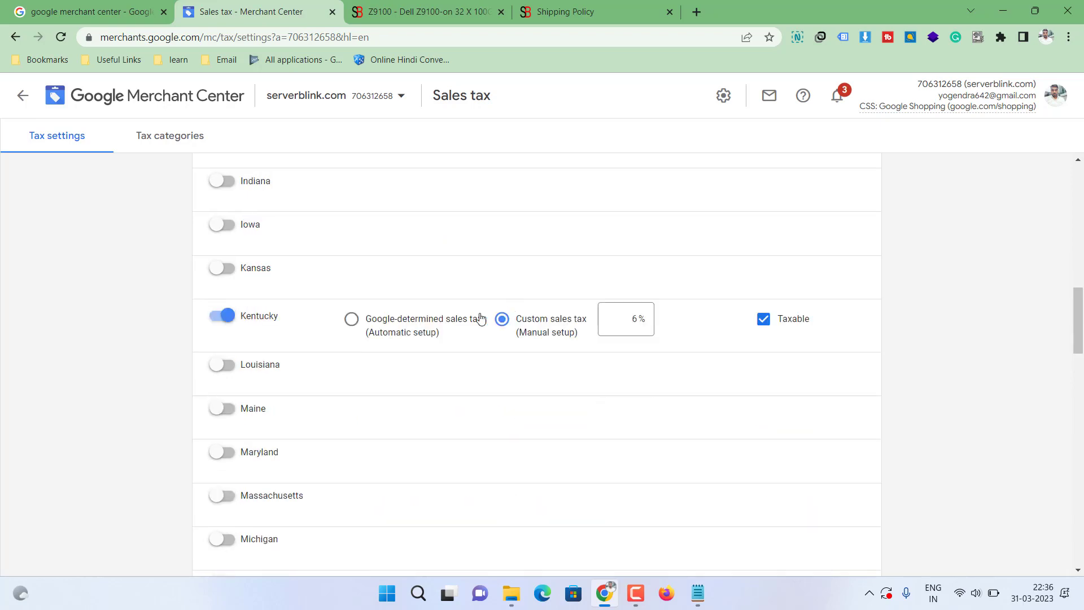
{"action": "scroll", "coordinate": [497, 331], "scroll_direction": "up", "scroll_amount": 10}
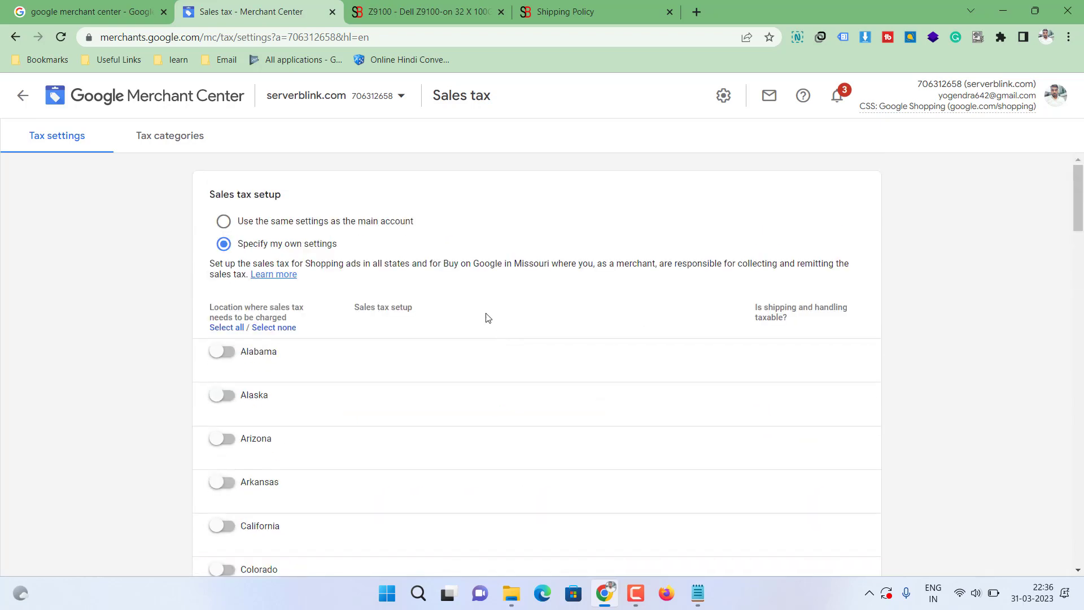
{"action": "scroll", "coordinate": [488, 318], "scroll_direction": "down", "scroll_amount": 2}
- Open Merchant Center's Business information and review the display name, business address, verification phone number and customer service contact fields
{"action": "left_click", "coordinate": [25, 98]}
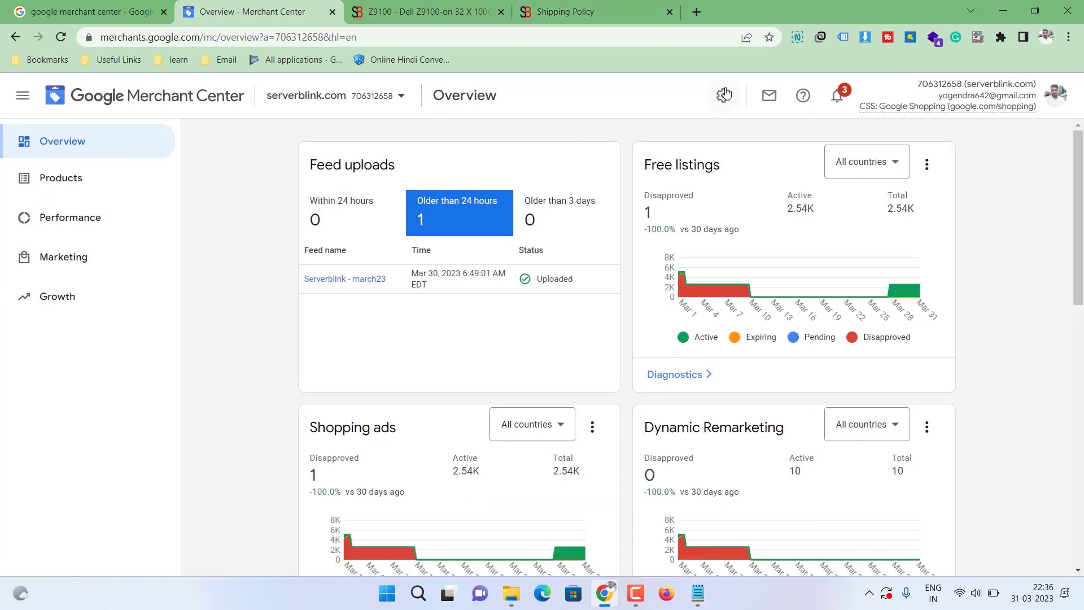
{"action": "left_click", "coordinate": [726, 94]}
{"action": "left_click", "coordinate": [627, 242]}
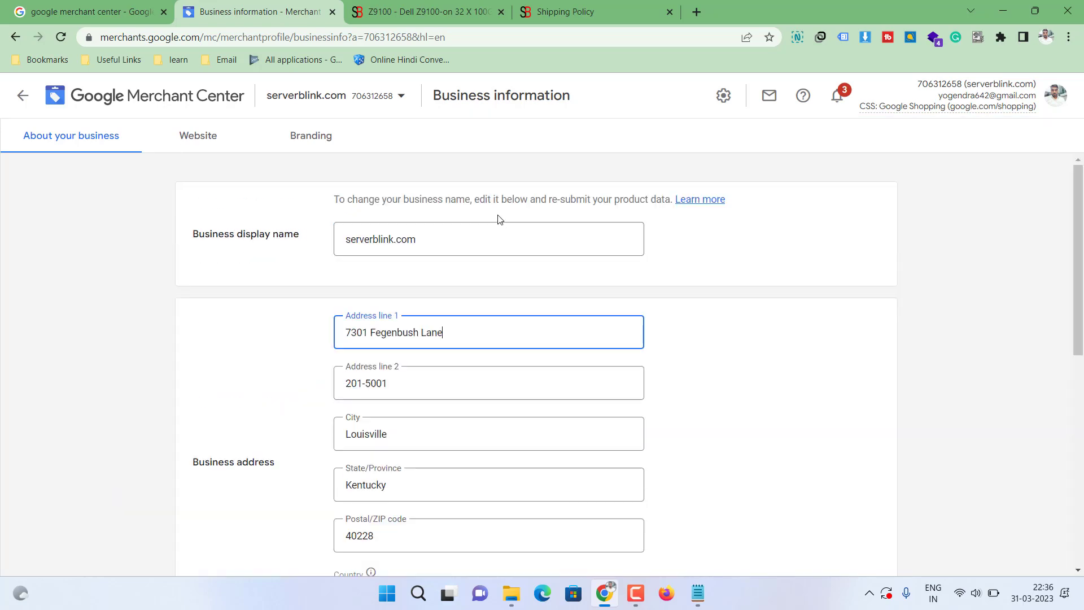
{"action": "scroll", "coordinate": [583, 286], "scroll_direction": "down", "scroll_amount": 5}
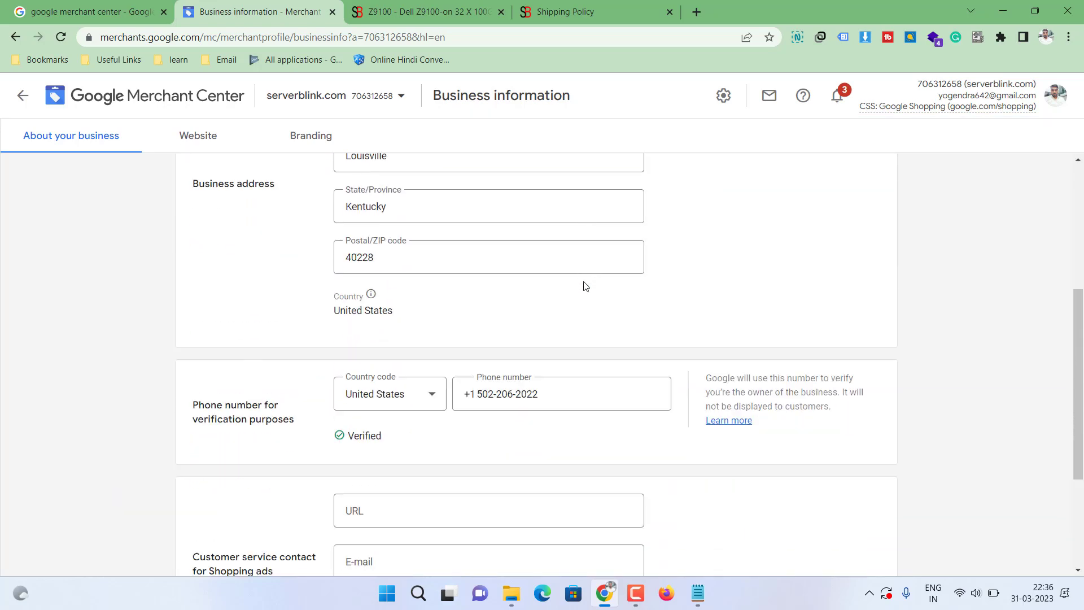
{"action": "scroll", "coordinate": [584, 286], "scroll_direction": "down", "scroll_amount": 3}
{"action": "scroll", "coordinate": [516, 274], "scroll_direction": "down", "scroll_amount": 1}
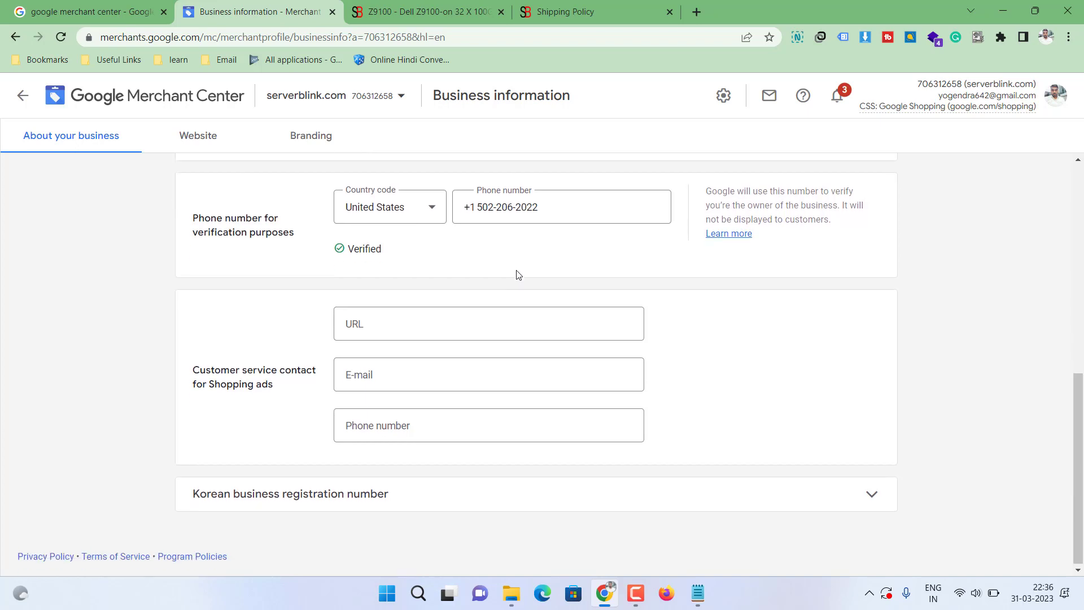
{"action": "scroll", "coordinate": [516, 274], "scroll_direction": "up", "scroll_amount": 6}
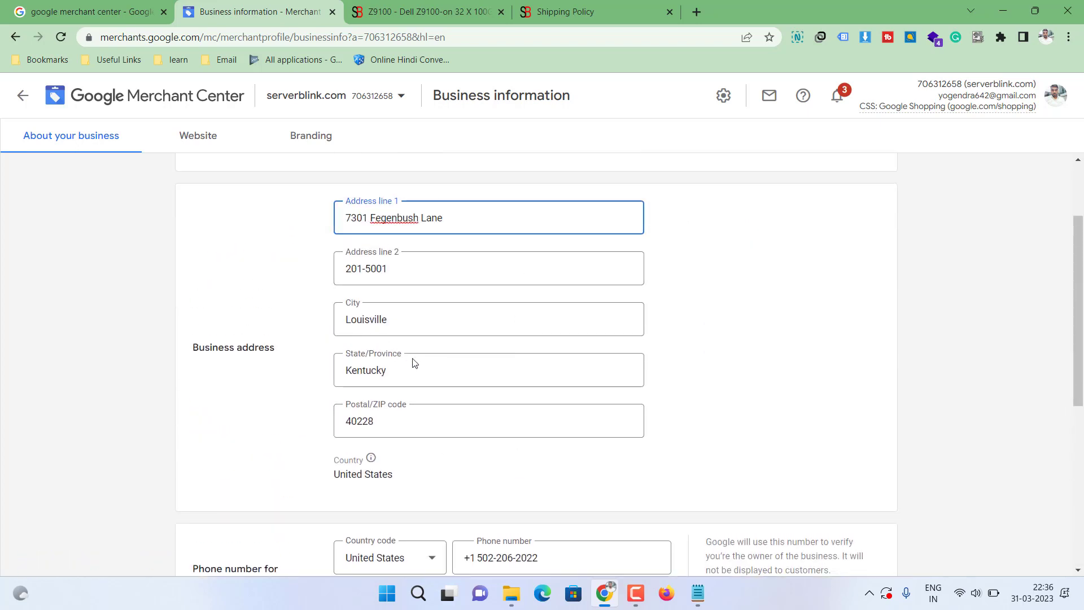
{"action": "scroll", "coordinate": [414, 363], "scroll_direction": "down", "scroll_amount": 1}
- Compare the contact details in the serverblink.com footer with the business address in Merchant Center
{"action": "left_click", "coordinate": [461, 13]}
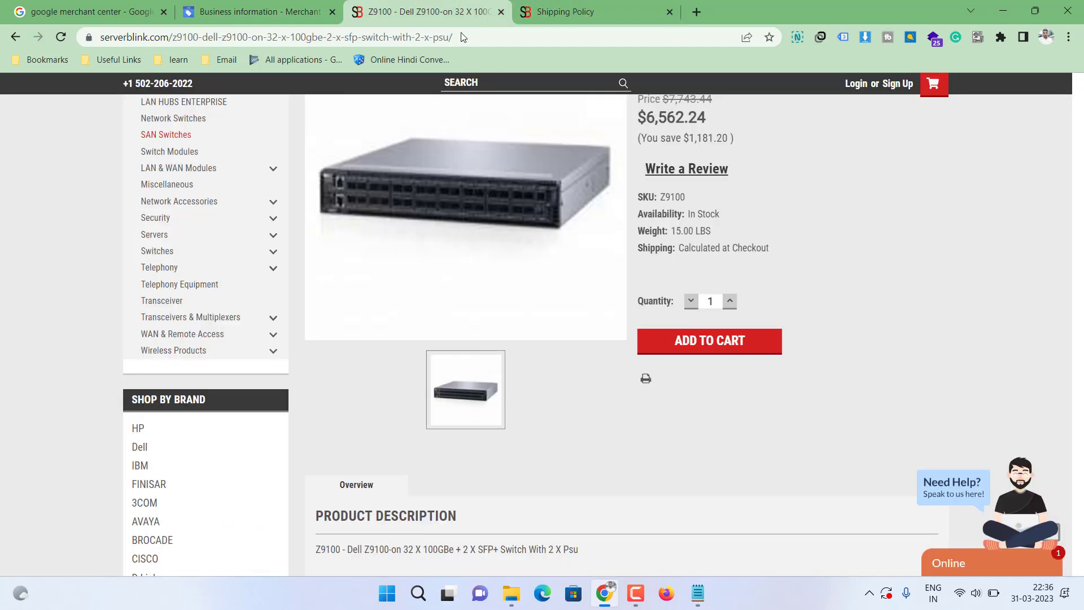
{"action": "scroll", "coordinate": [482, 358], "scroll_direction": "down", "scroll_amount": 15}
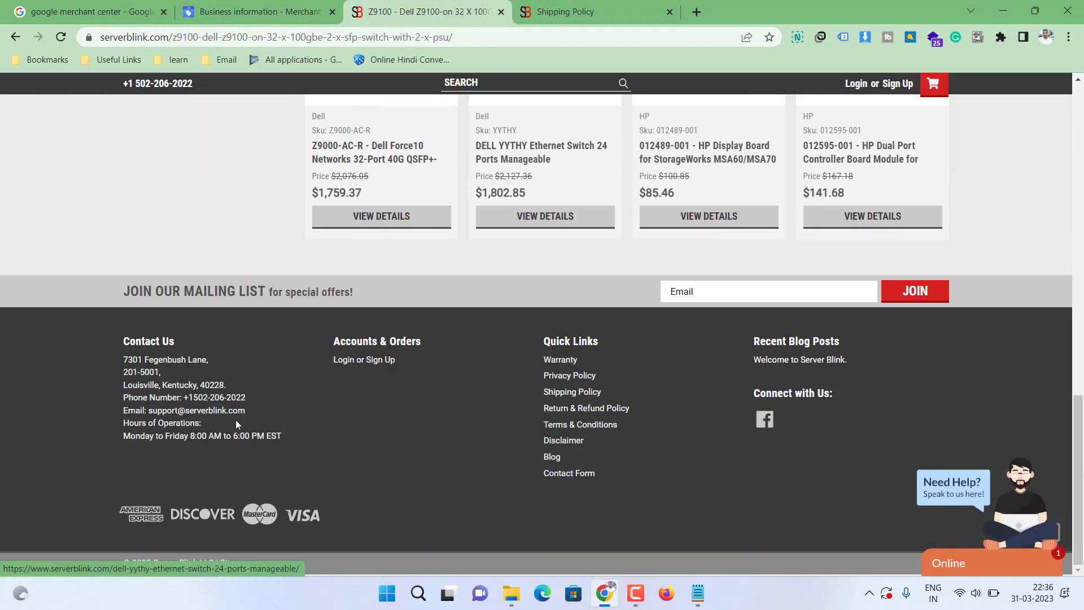
{"action": "left_click_drag", "start_coordinate": [235, 419], "coordinate": [116, 343]}
{"action": "left_click", "coordinate": [115, 339]}
{"action": "left_click", "coordinate": [216, 17]}
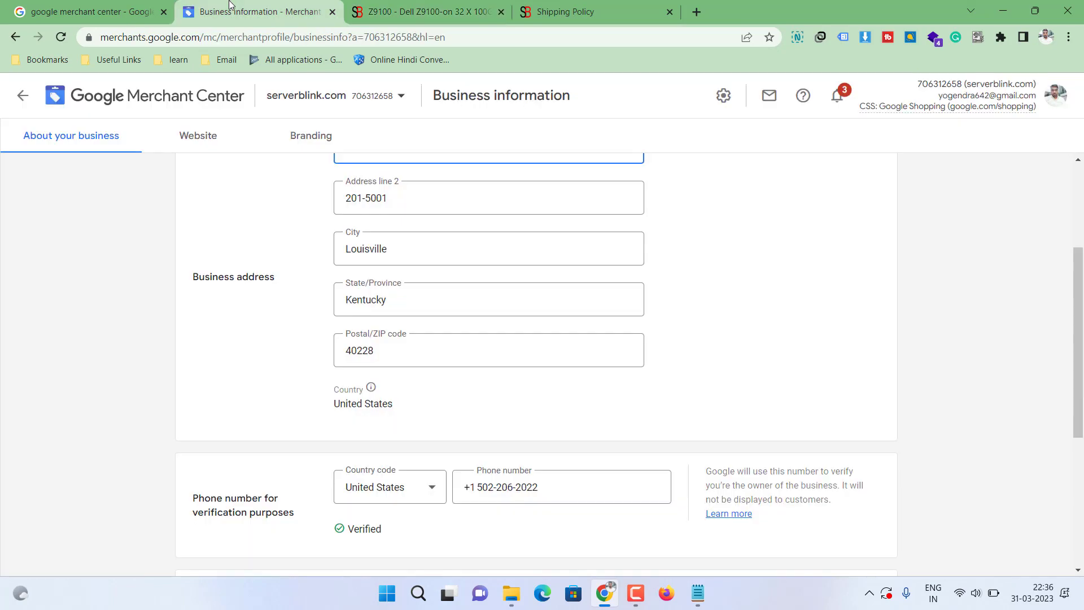
- Switch to the Notepad checklist and review the Policy Pages and Business Information lines, including the required business address
{"action": "left_click", "coordinate": [697, 594]}
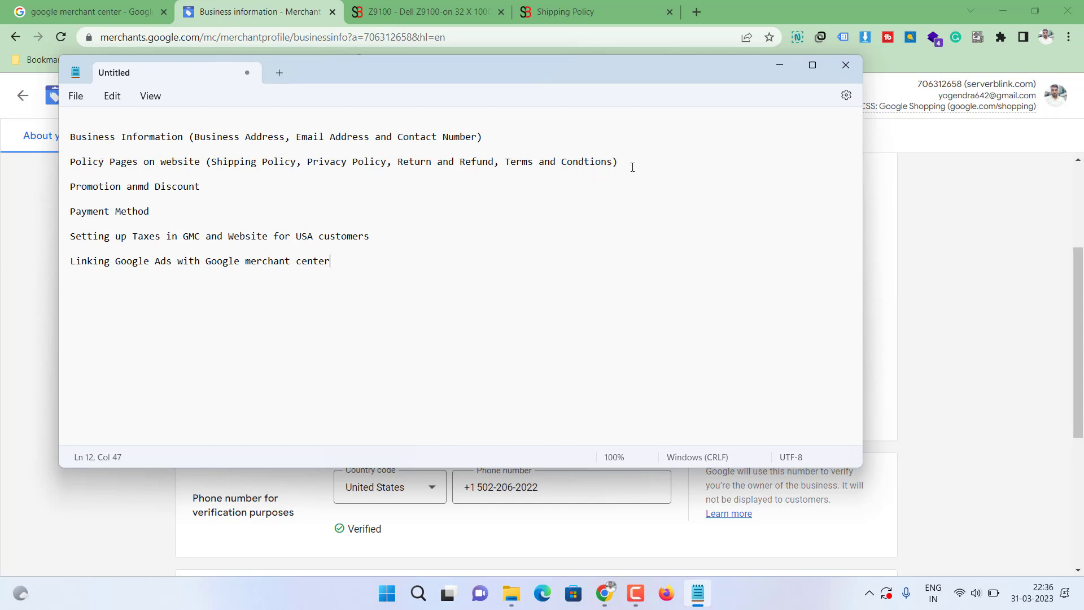
{"action": "left_click_drag", "start_coordinate": [623, 162], "coordinate": [68, 163]}
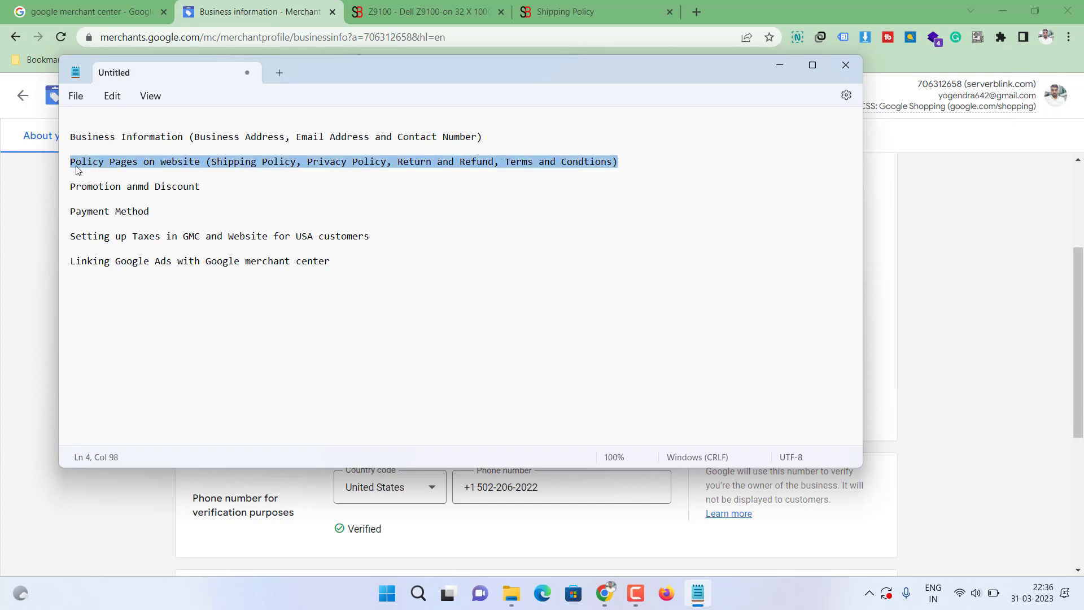
{"action": "left_click", "coordinate": [496, 136]}
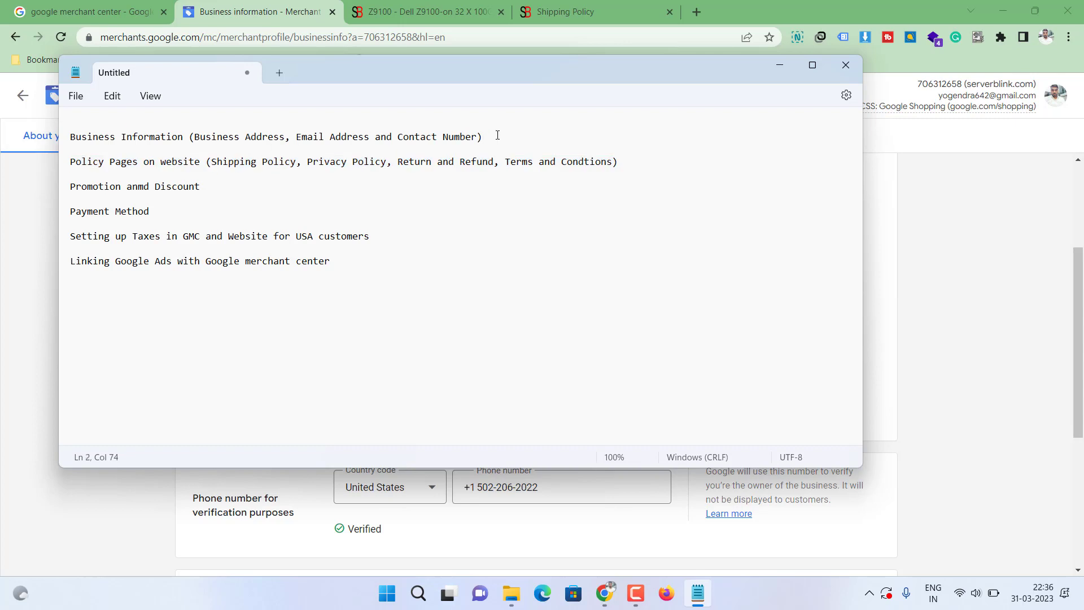
{"action": "left_click_drag", "start_coordinate": [498, 135], "coordinate": [183, 138]}
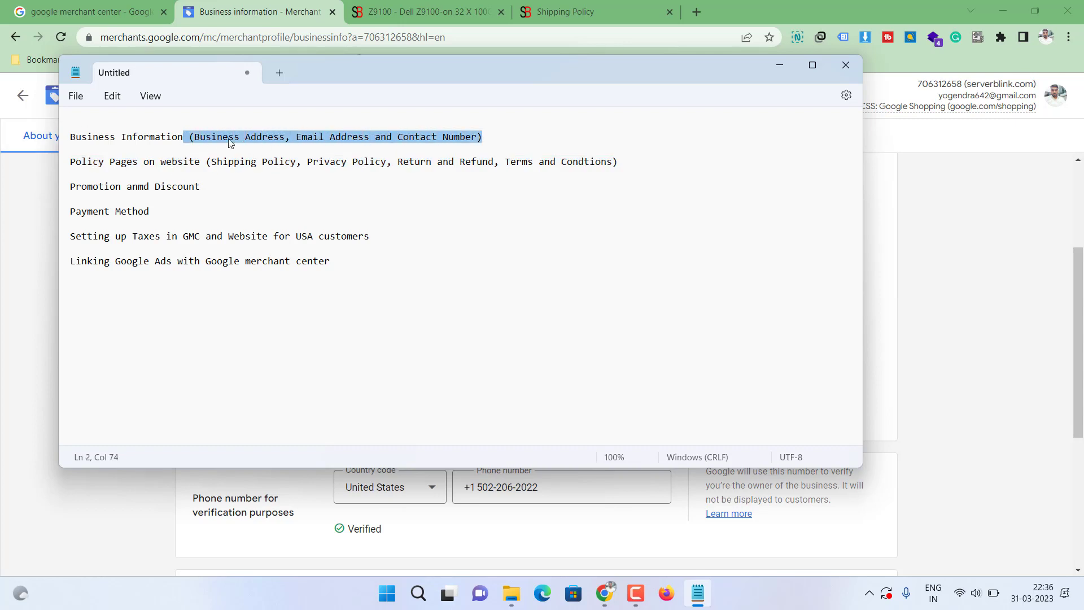
{"action": "left_click", "coordinate": [487, 134]}
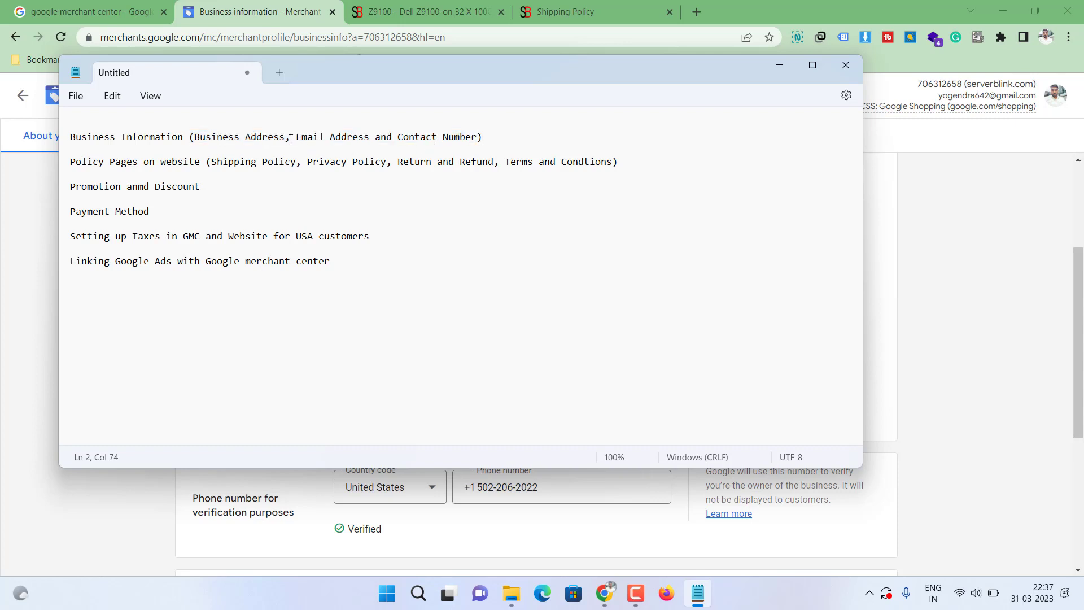
{"action": "left_click_drag", "start_coordinate": [291, 139], "coordinate": [189, 143]}
{"action": "left_click", "coordinate": [278, 152]}
{"action": "left_click", "coordinate": [366, 261]}
{"action": "double_click", "coordinate": [366, 261]}
{"action": "left_click", "coordinate": [219, 163]}
- Return to Merchant Center in Chrome and open the Website section of Business information
{"action": "left_click", "coordinate": [956, 202]}
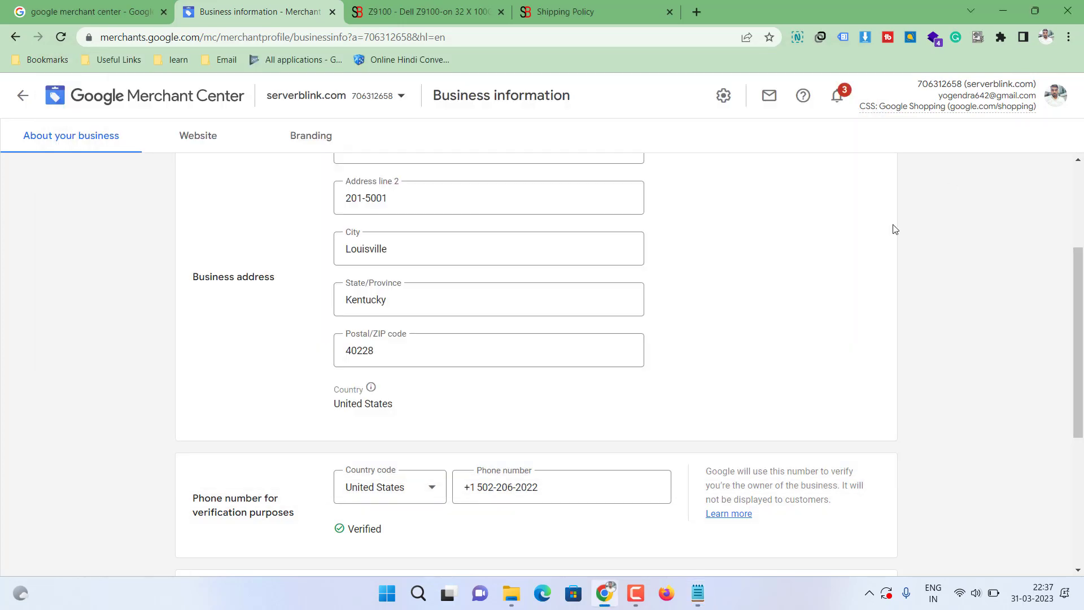
{"action": "scroll", "coordinate": [896, 229], "scroll_direction": "up", "scroll_amount": 3}
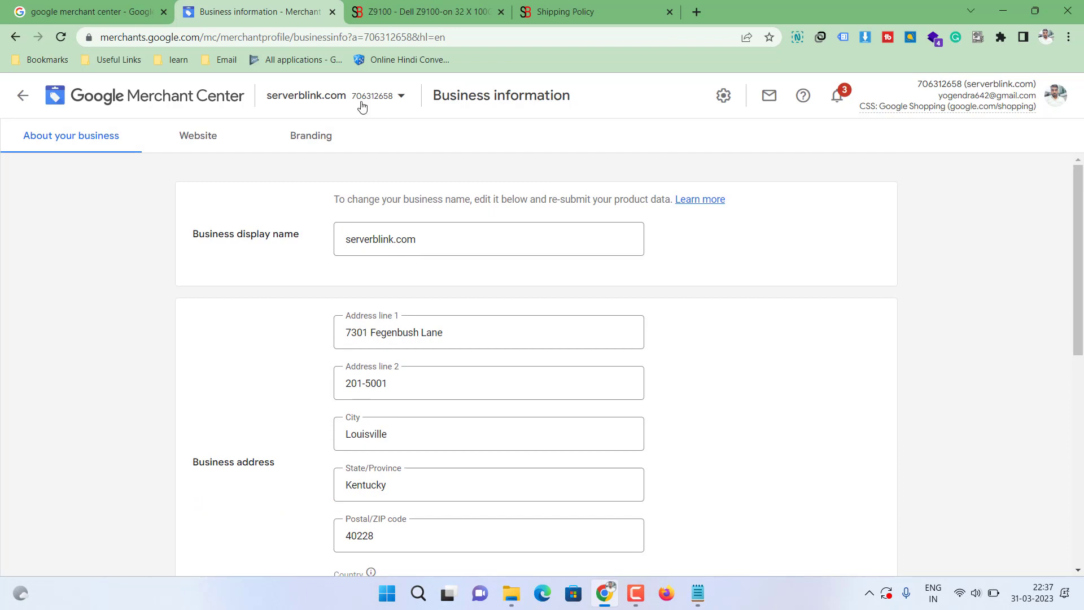
{"action": "left_click", "coordinate": [206, 137]}
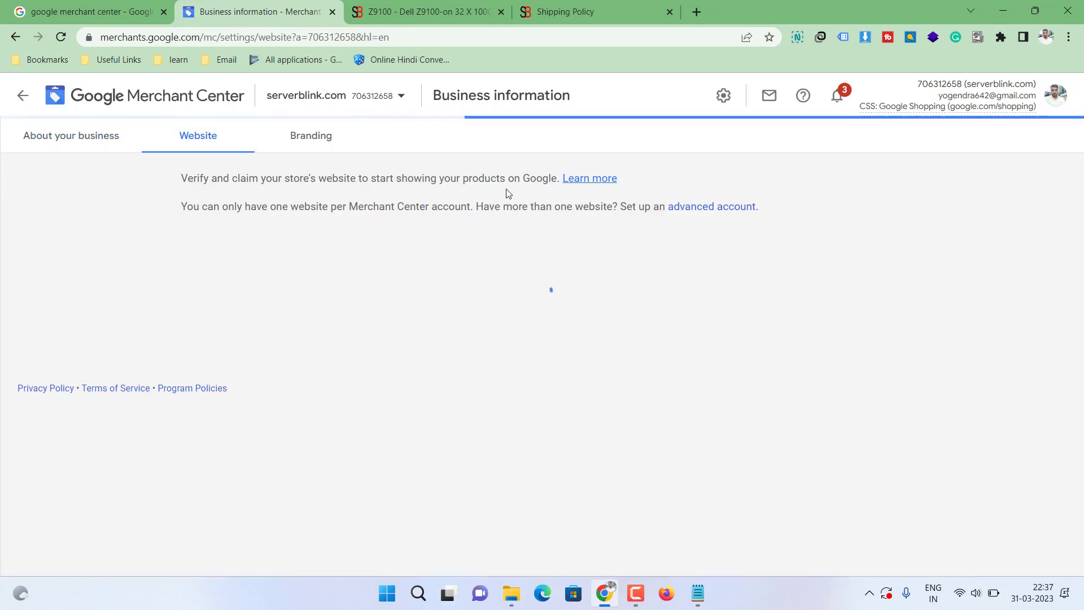
- Examine the store's Shipping Policy page, focusing on the Delivery Timeframe section and the contact details at the end
{"action": "left_click", "coordinate": [538, 4]}
{"action": "scroll", "coordinate": [482, 247], "scroll_direction": "down", "scroll_amount": 4}
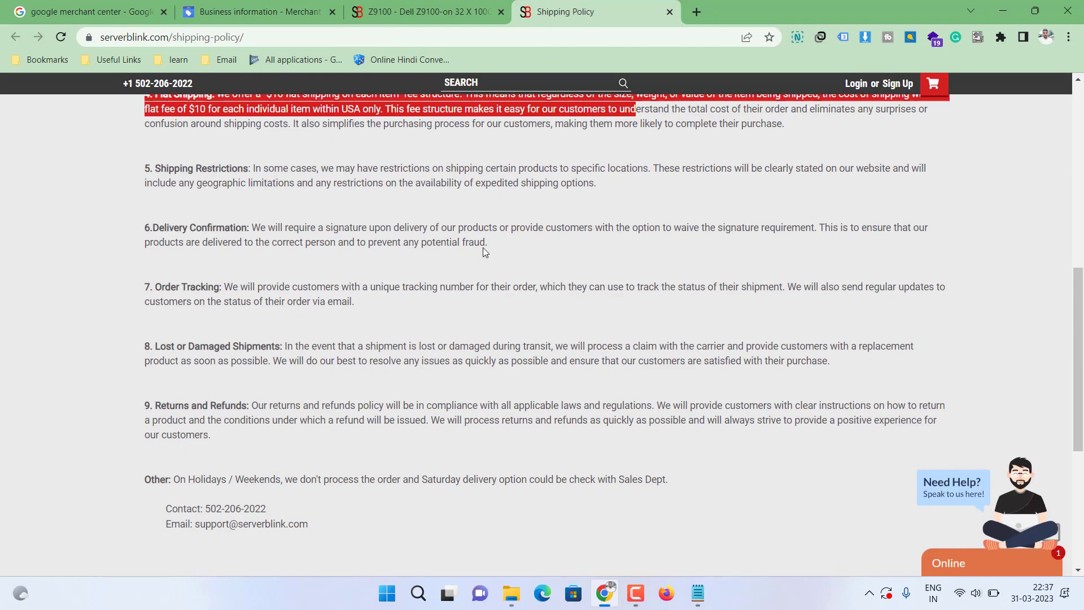
{"action": "scroll", "coordinate": [483, 247], "scroll_direction": "down", "scroll_amount": 3}
{"action": "scroll", "coordinate": [484, 249], "scroll_direction": "down", "scroll_amount": 3}
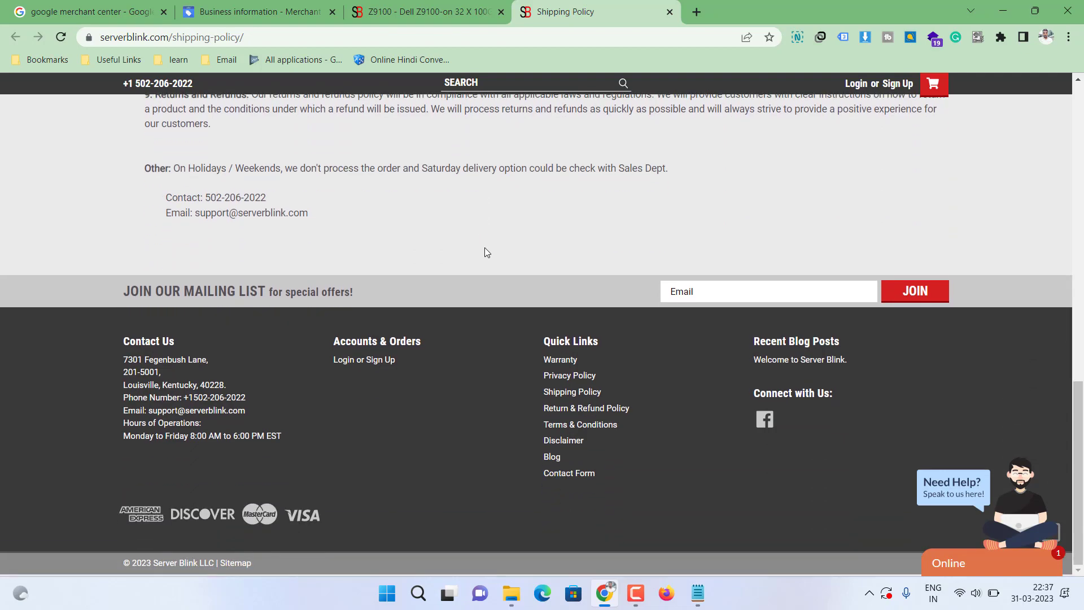
{"action": "scroll", "coordinate": [485, 247], "scroll_direction": "up", "scroll_amount": 3}
{"action": "scroll", "coordinate": [486, 247], "scroll_direction": "up", "scroll_amount": 7}
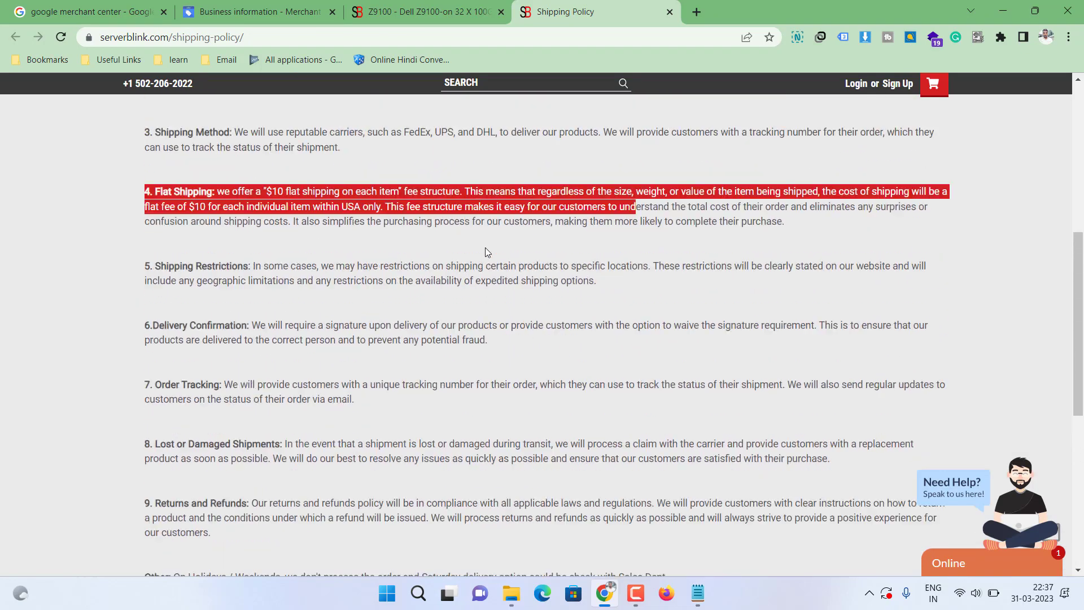
{"action": "scroll", "coordinate": [486, 248], "scroll_direction": "up", "scroll_amount": 2}
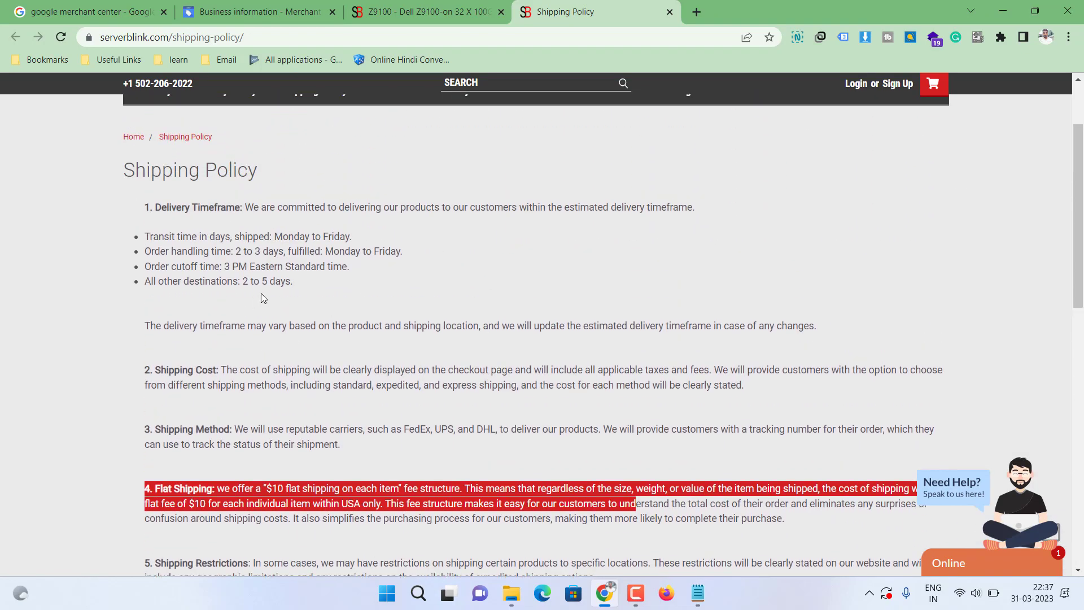
{"action": "left_click_drag", "start_coordinate": [300, 281], "coordinate": [127, 205]}
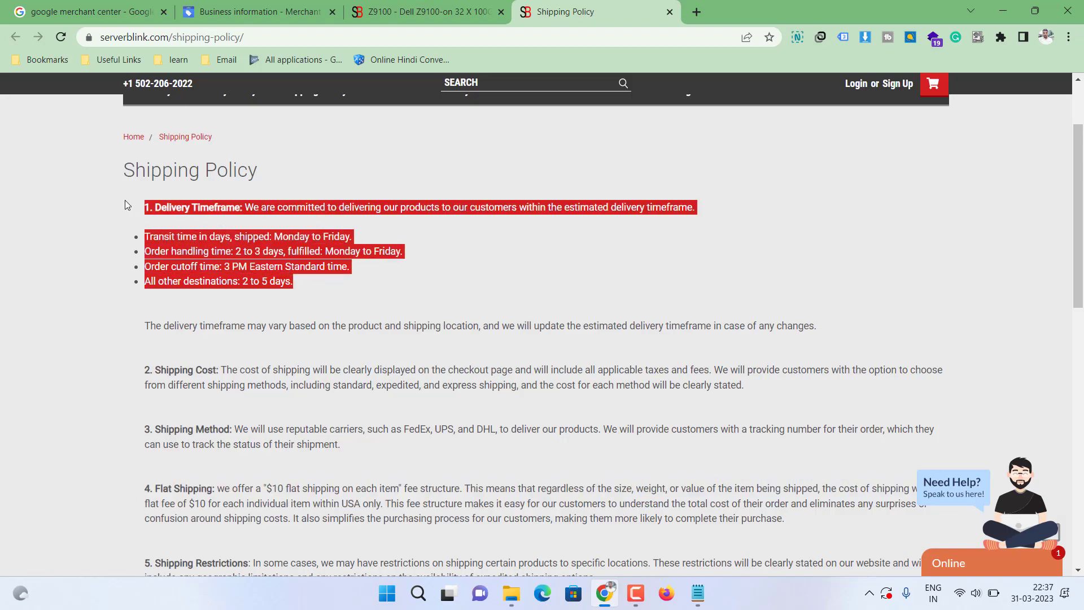
{"action": "left_click", "coordinate": [151, 292]}
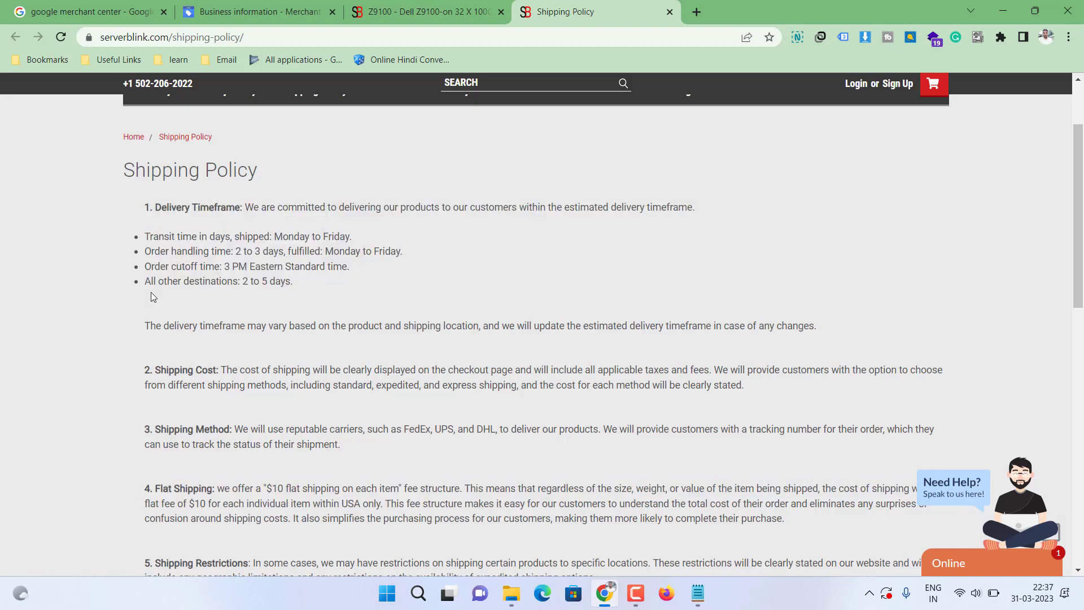
{"action": "scroll", "coordinate": [150, 292], "scroll_direction": "down", "scroll_amount": 5}
{"action": "scroll", "coordinate": [152, 292], "scroll_direction": "down", "scroll_amount": 8}
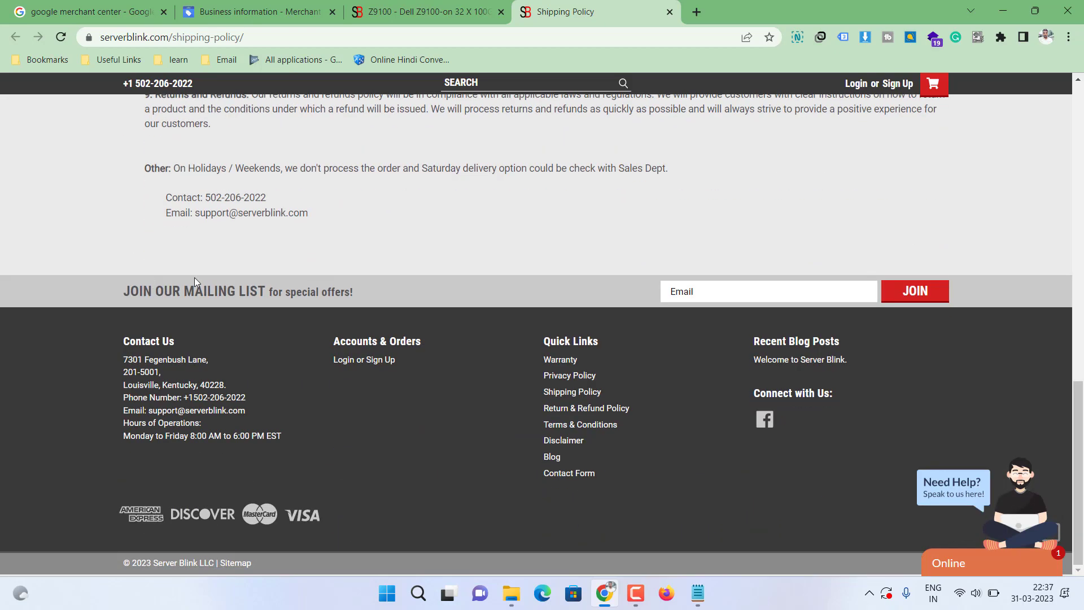